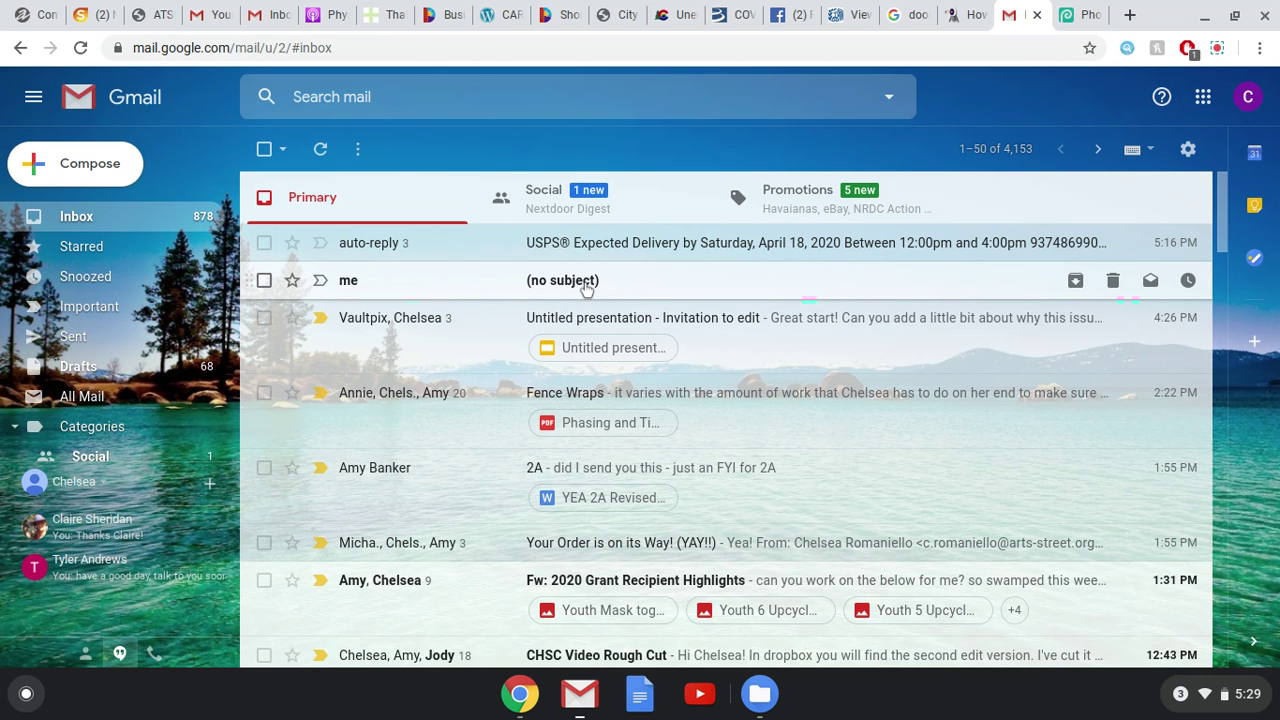
Download the dog photo from the email without a subject and check the downloaded file in the Downloads folder.
{"action": "left_click", "coordinate": [585, 284]}
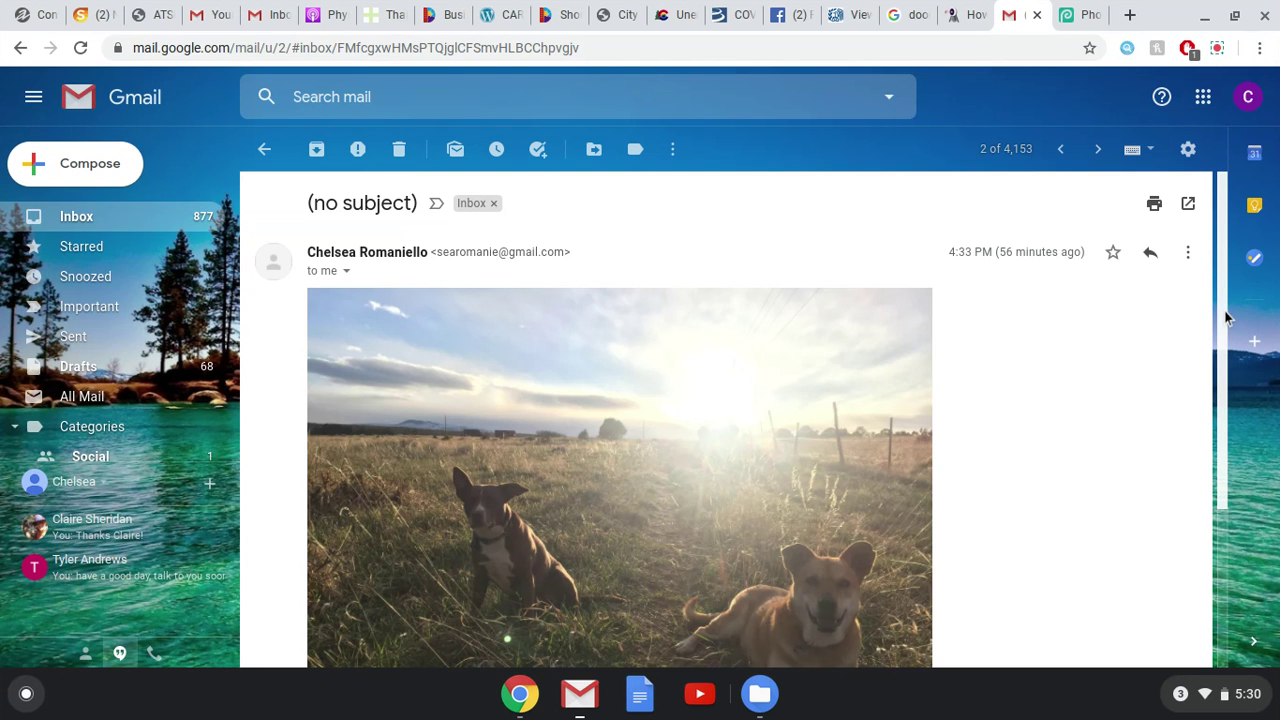
{"action": "left_click_drag", "start_coordinate": [1223, 310], "coordinate": [1210, 393]}
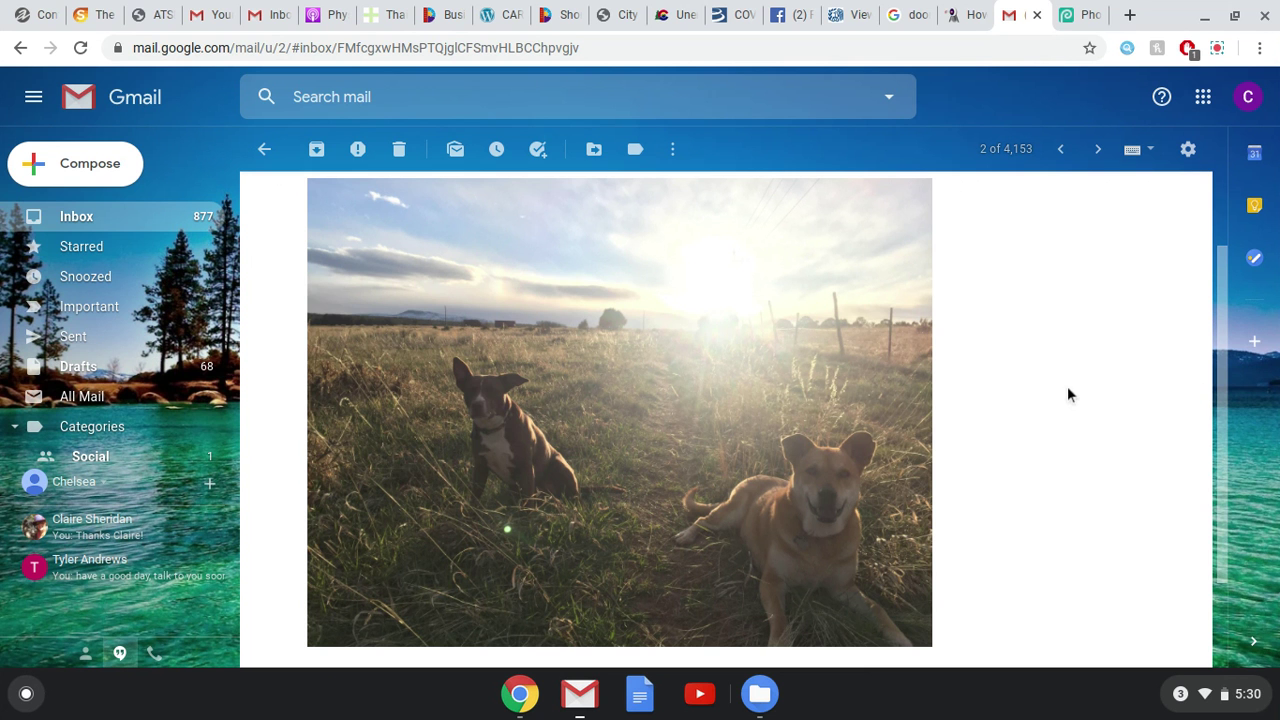
{"action": "mouse_move", "coordinate": [910, 614]}
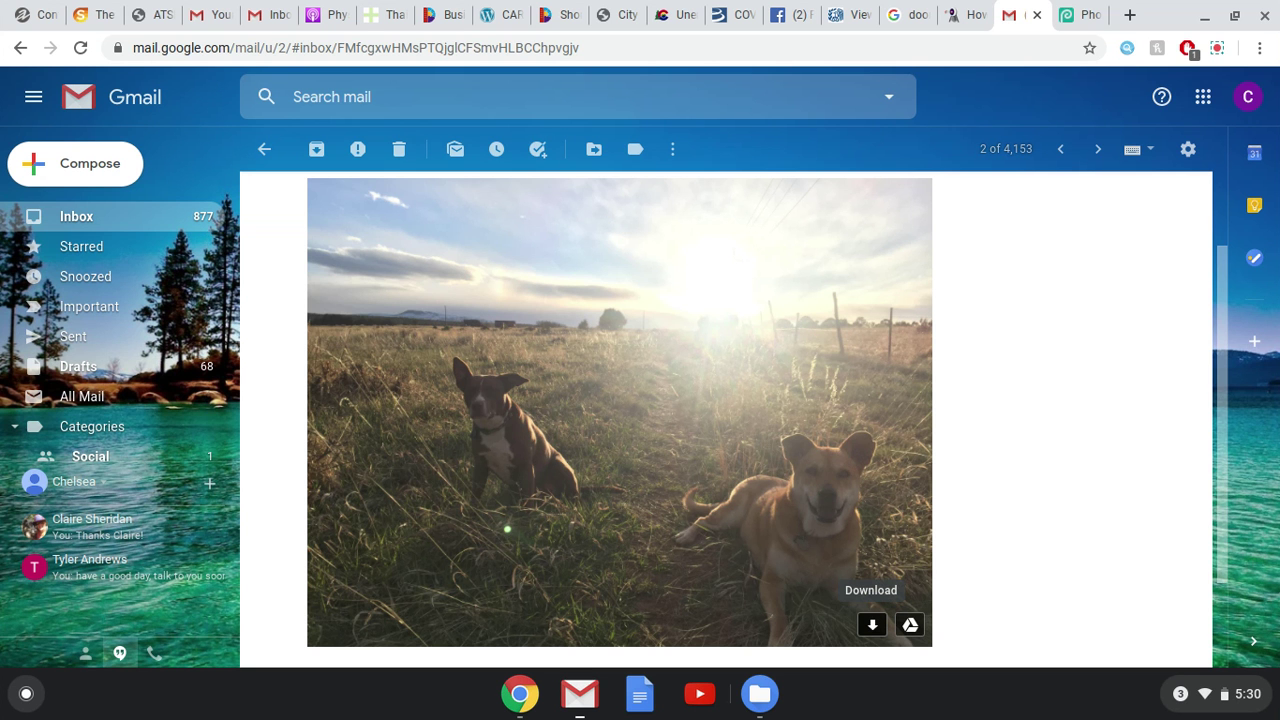
{"action": "left_click", "coordinate": [873, 625]}
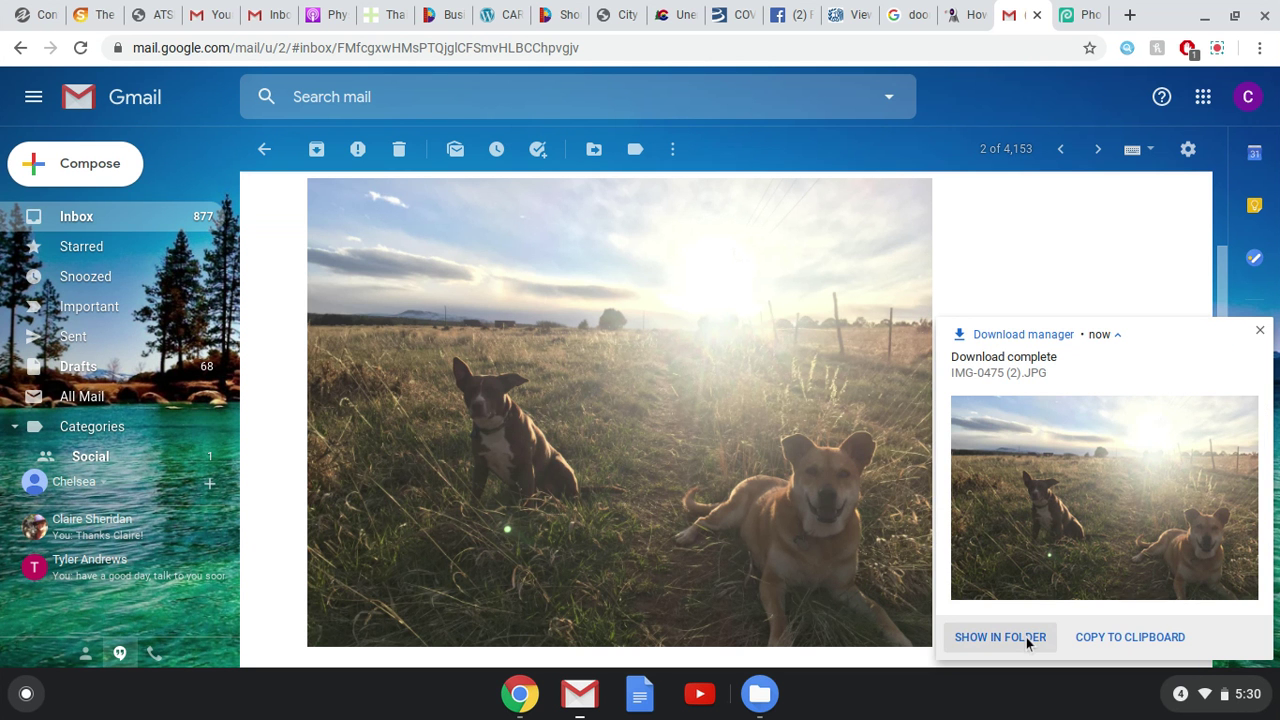
{"action": "left_click", "coordinate": [1026, 637]}
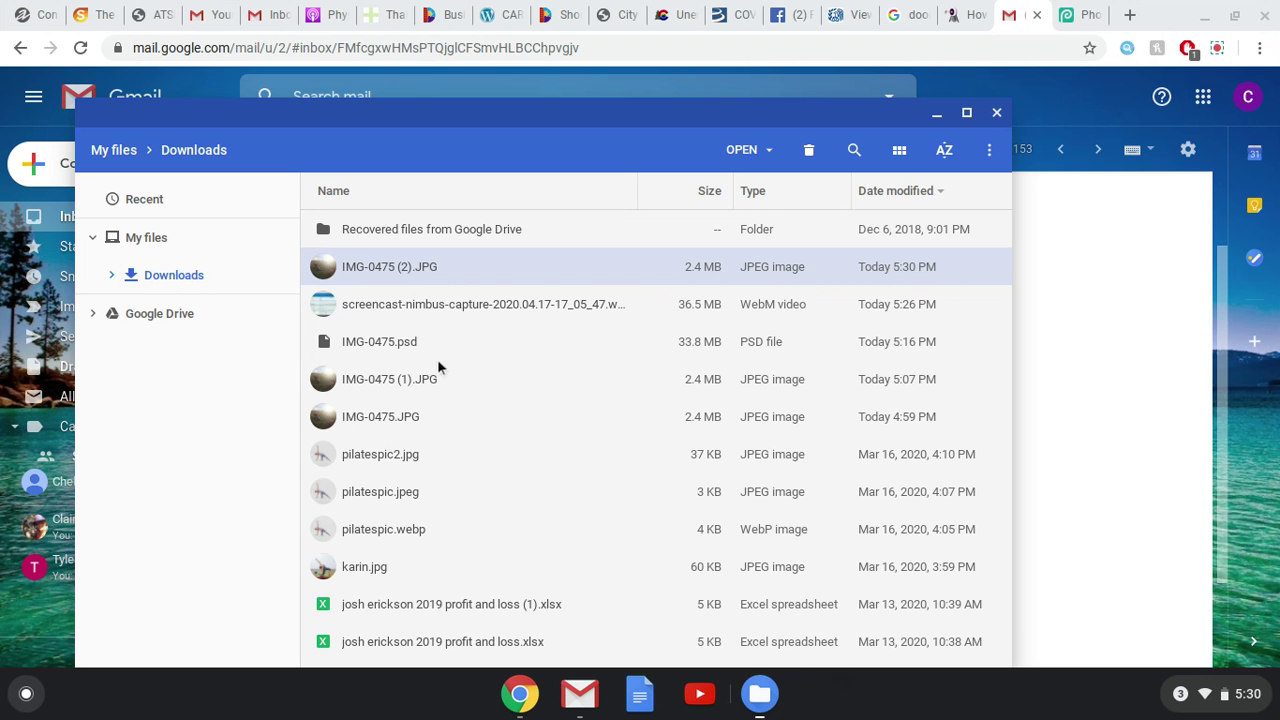
{"action": "left_click", "coordinate": [997, 113]}
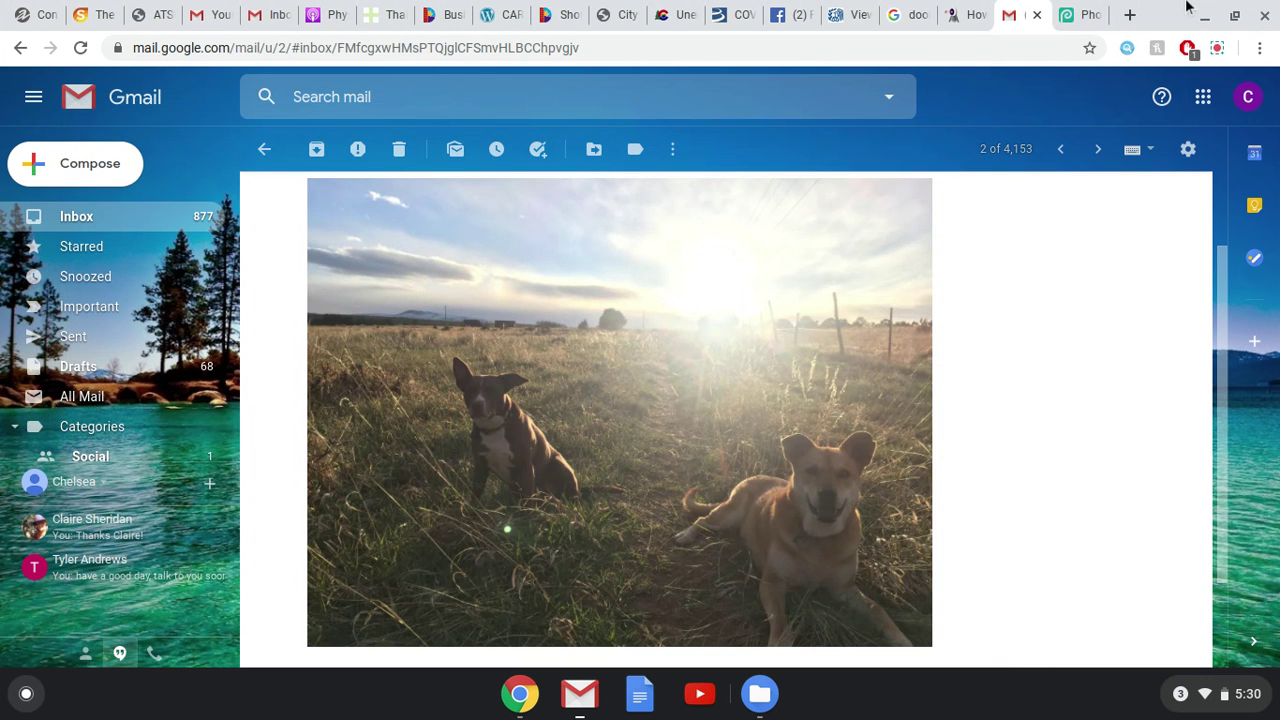
Switch to Photopea and open the downloaded photo IMG-0475 (2).JPG from the Downloads folder.
{"action": "left_click", "coordinate": [1085, 16]}
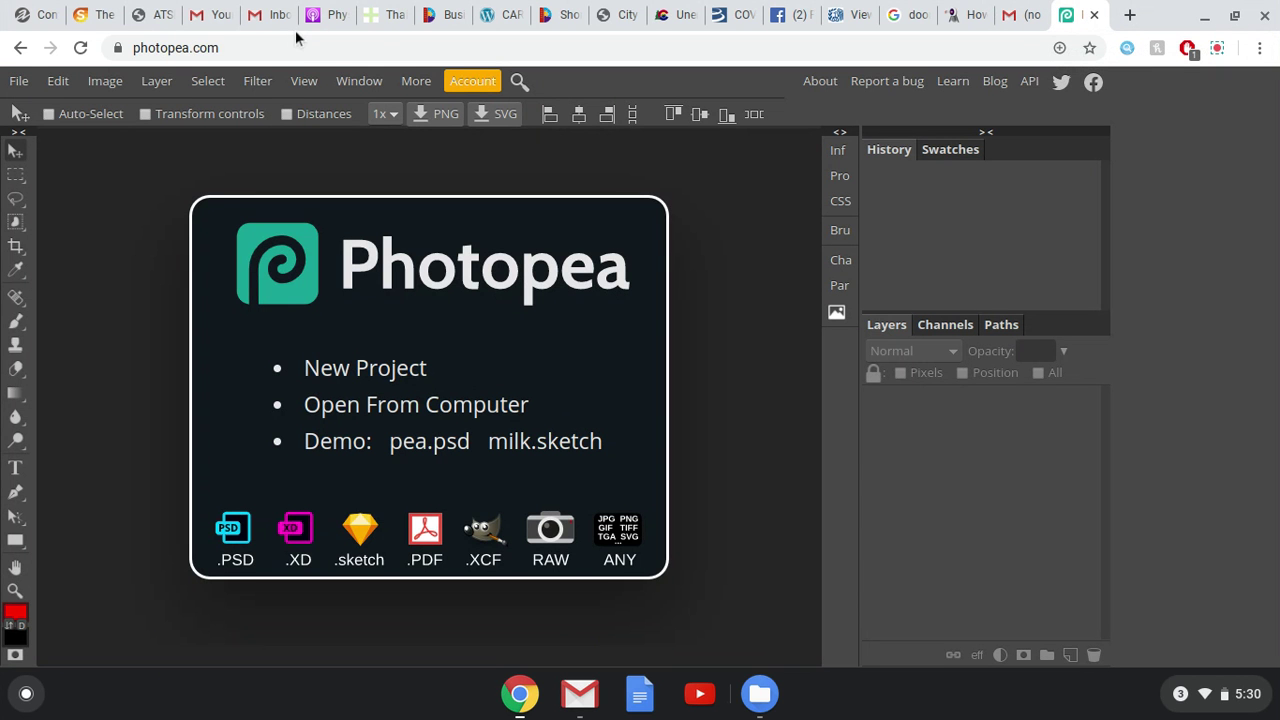
{"action": "left_click_drag", "start_coordinate": [254, 47], "coordinate": [128, 47]}
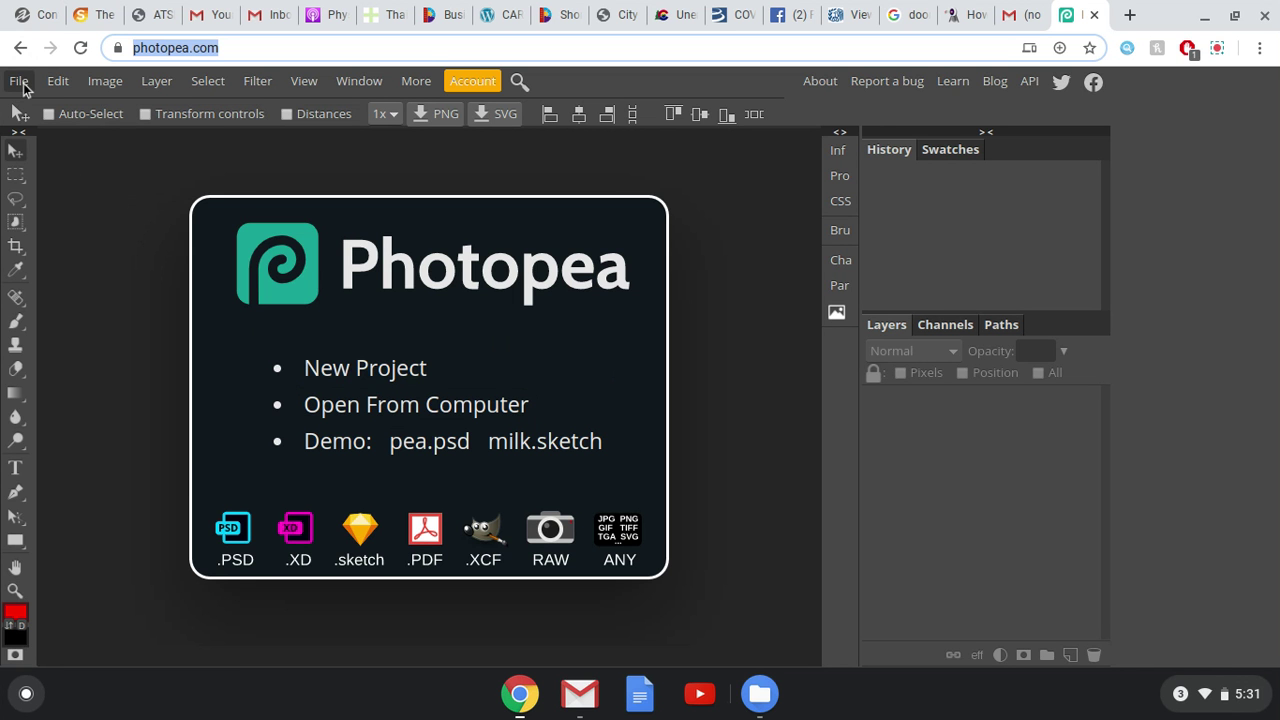
{"action": "left_click", "coordinate": [20, 82]}
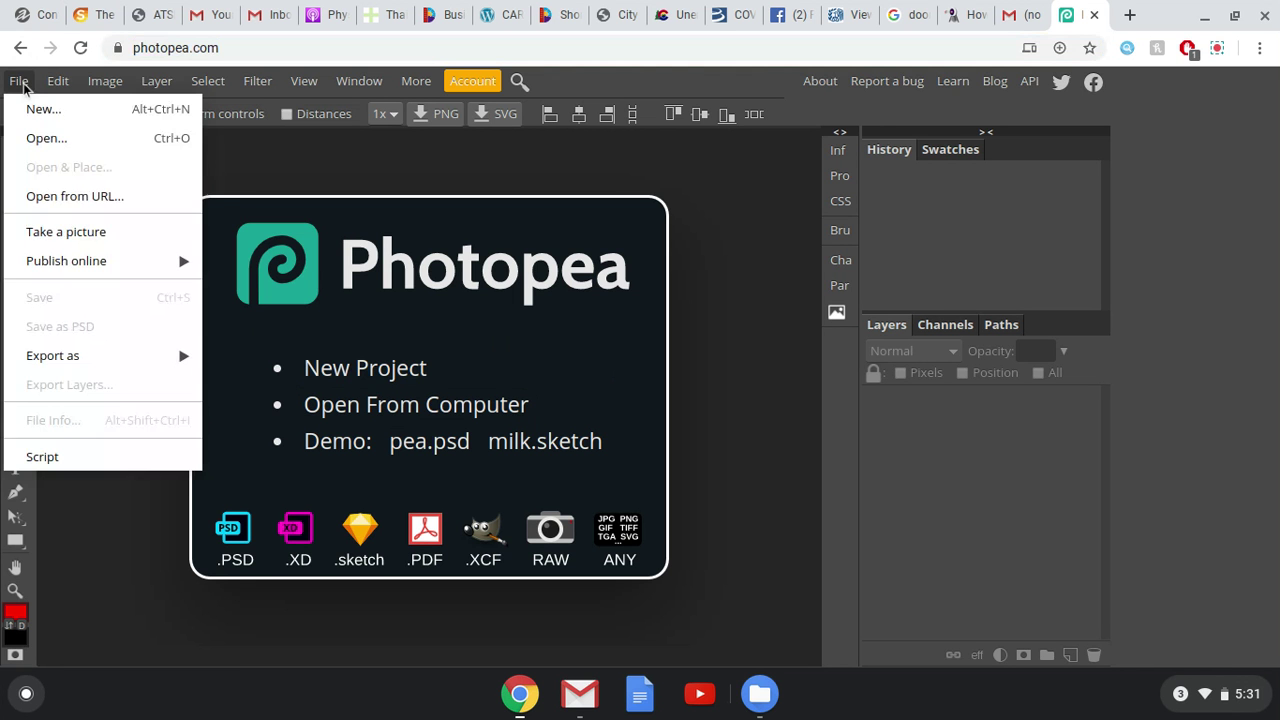
{"action": "left_click", "coordinate": [42, 140]}
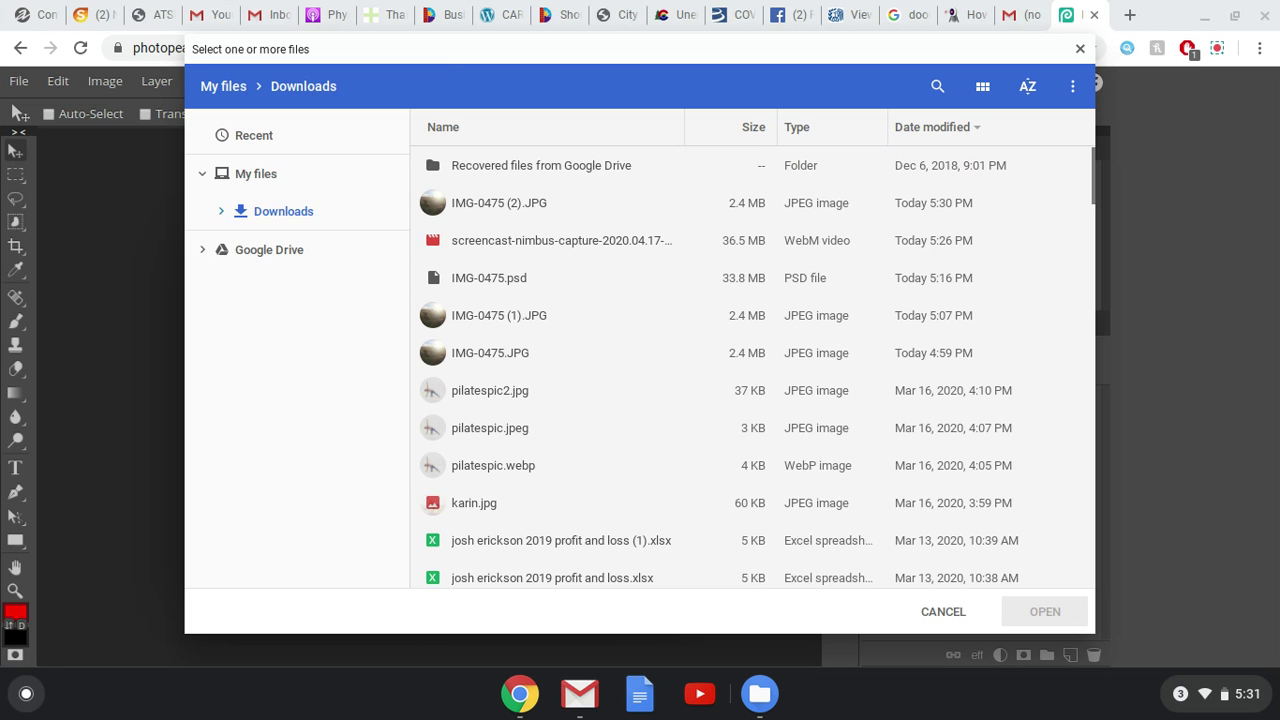
{"action": "left_click", "coordinate": [484, 202]}
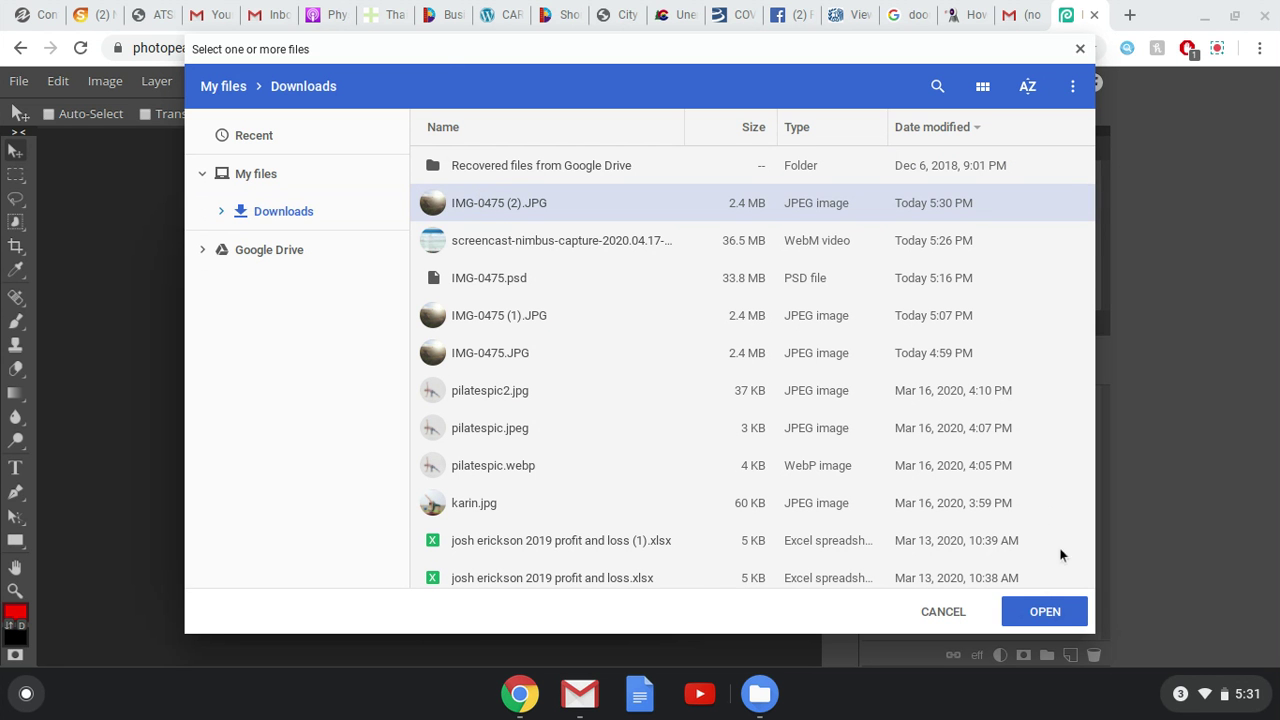
{"action": "left_click", "coordinate": [1040, 610]}
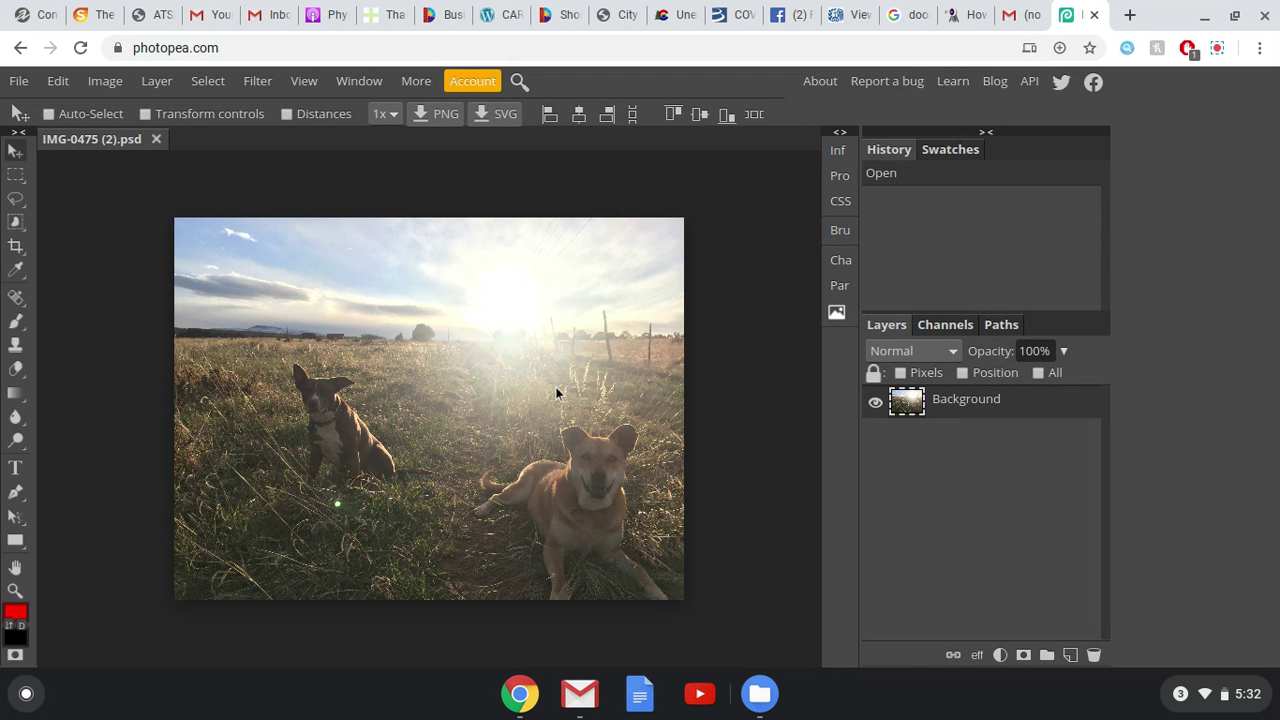
Save the opened dog photo as a PSD file.
{"action": "left_click", "coordinate": [19, 84]}
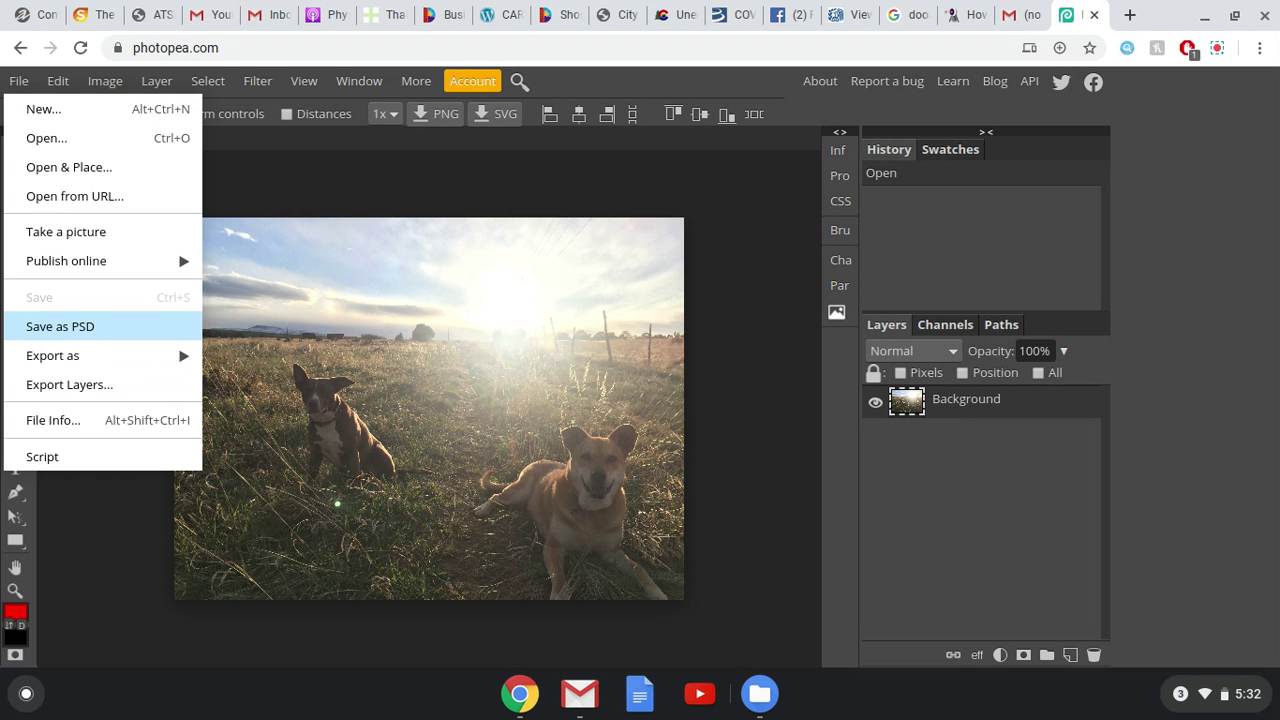
{"action": "left_click", "coordinate": [60, 326]}
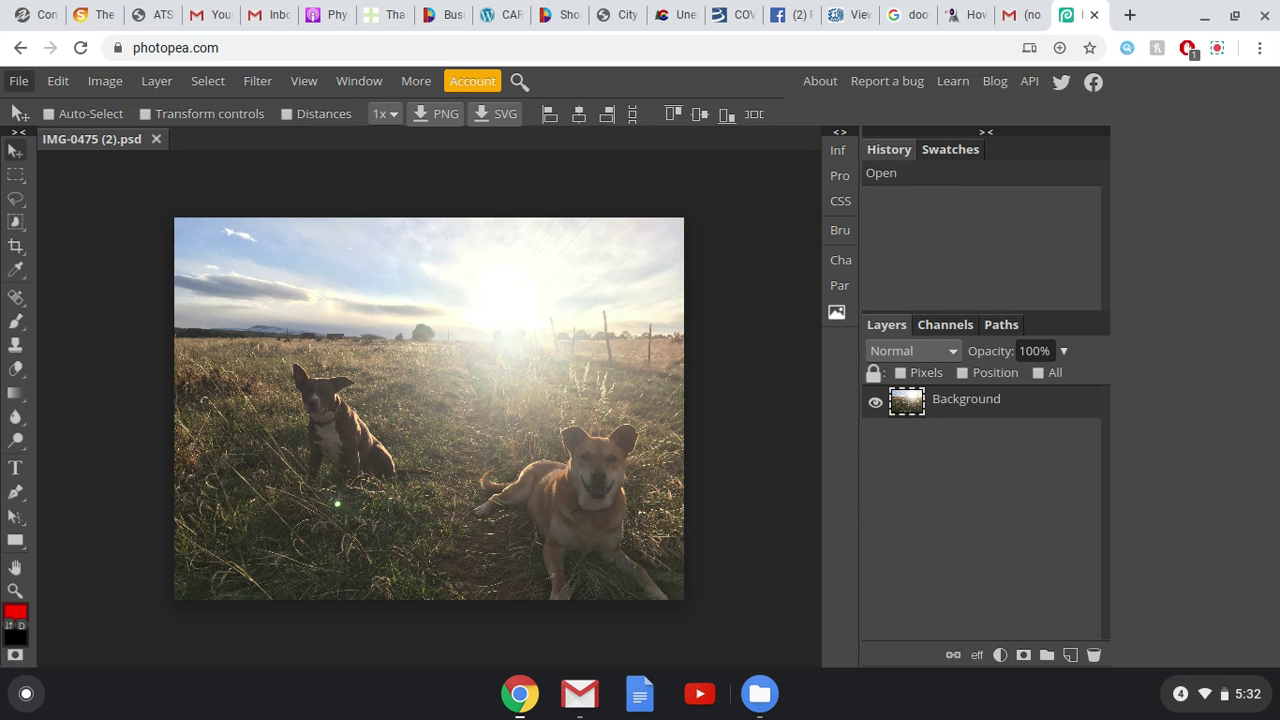
{"action": "left_click", "coordinate": [19, 81]}
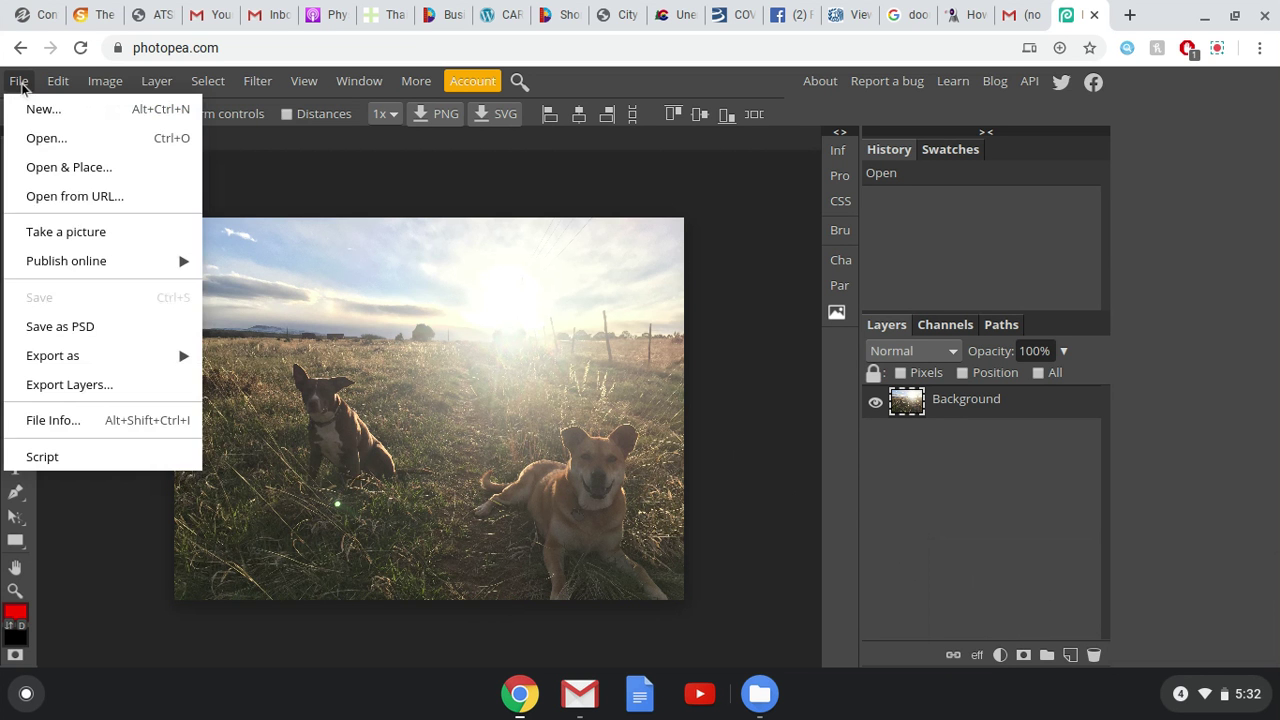
{"action": "mouse_move", "coordinate": [79, 354]}
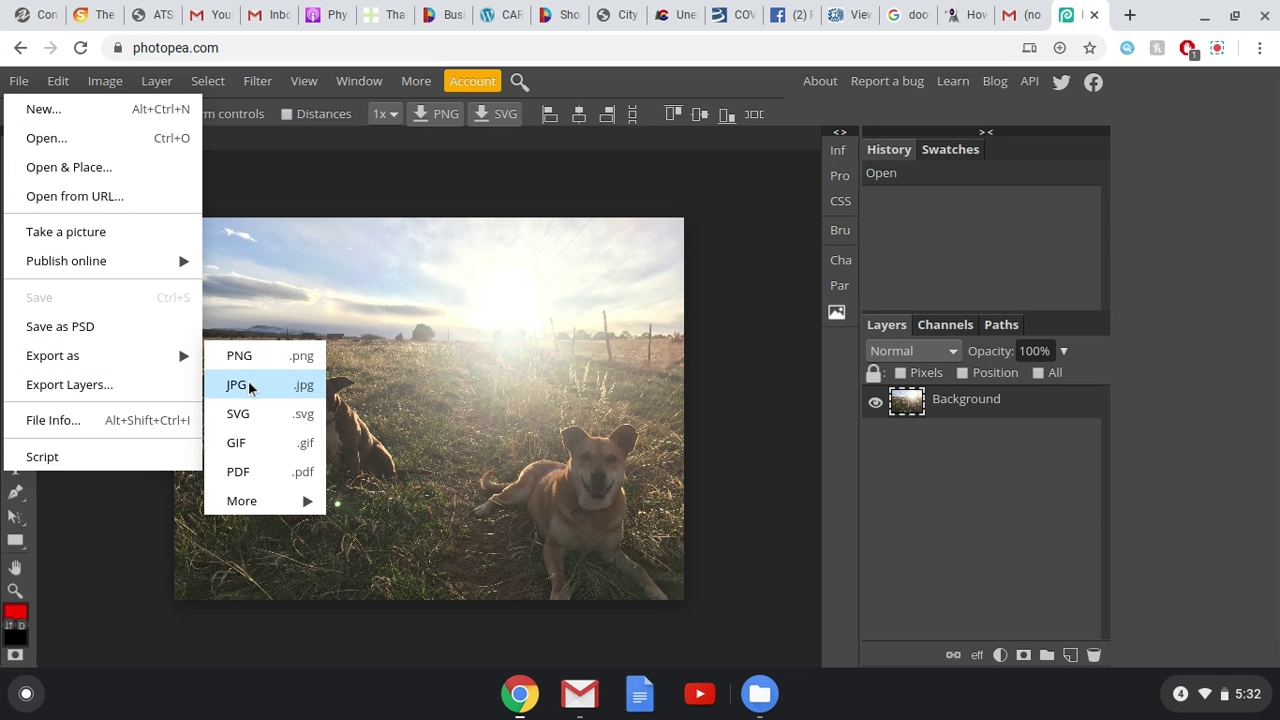
{"action": "left_click", "coordinate": [72, 531]}
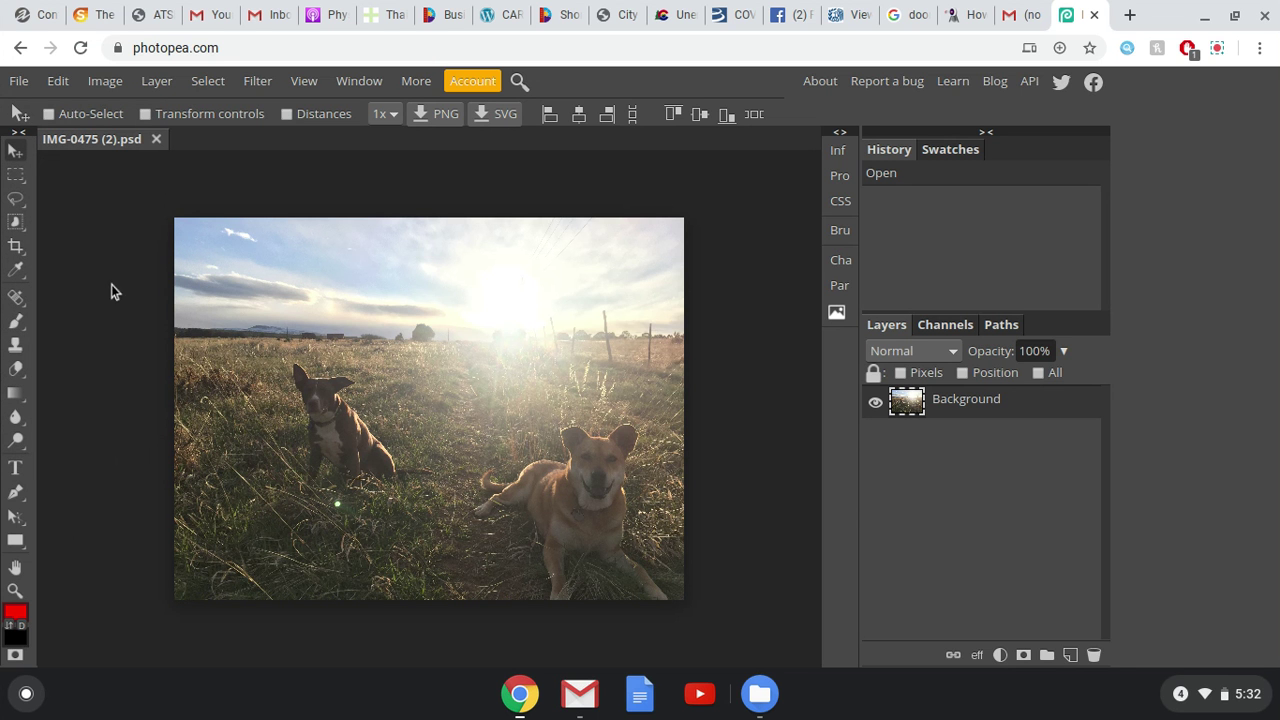
{"action": "left_click", "coordinate": [105, 81]}
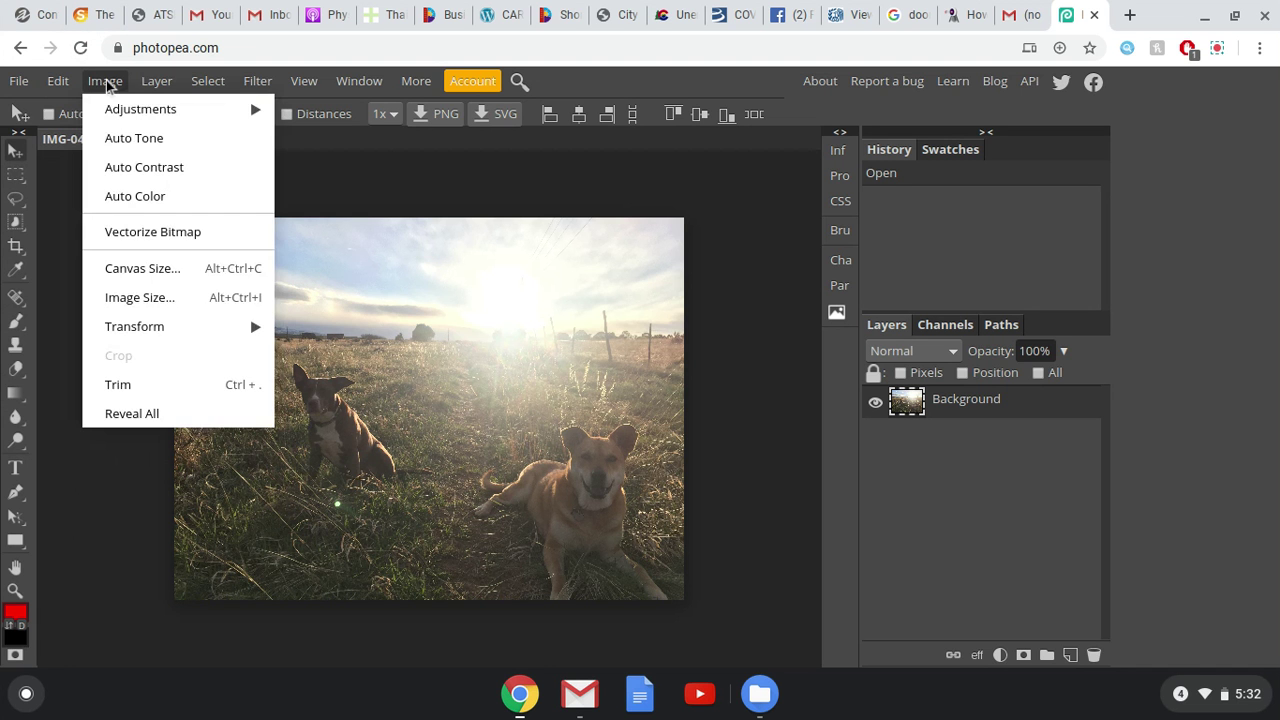
{"action": "mouse_move", "coordinate": [134, 120]}
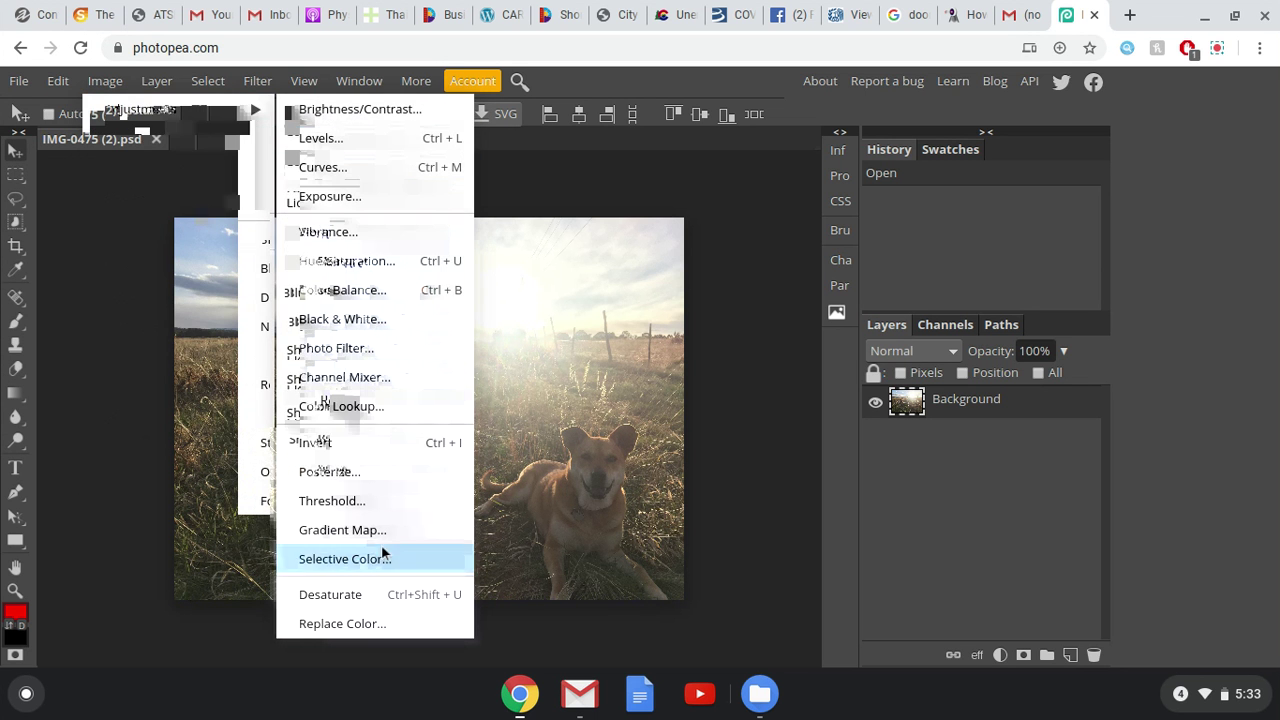
{"action": "left_click", "coordinate": [83, 565]}
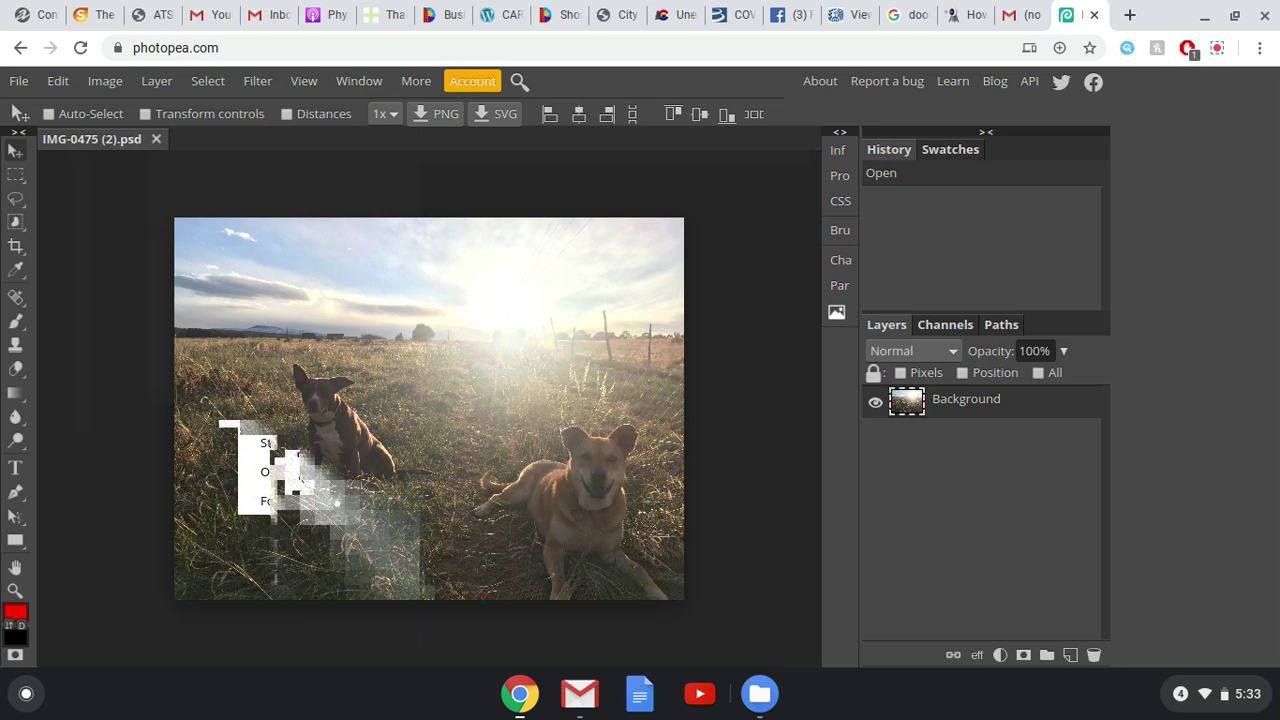
Apply a Brightness/Contrast adjustment to the photo with brightness 9 and contrast 83.
{"action": "left_click", "coordinate": [110, 83]}
{"action": "mouse_move", "coordinate": [142, 116]}
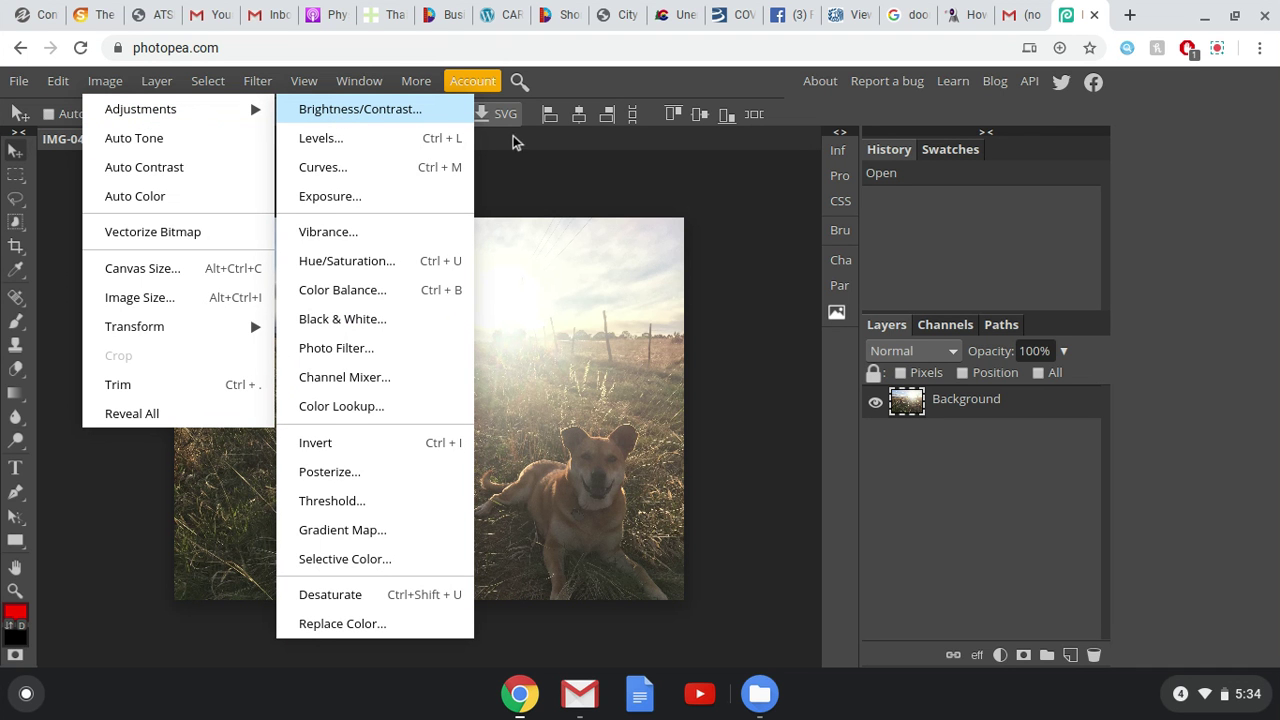
{"action": "left_click", "coordinate": [370, 108]}
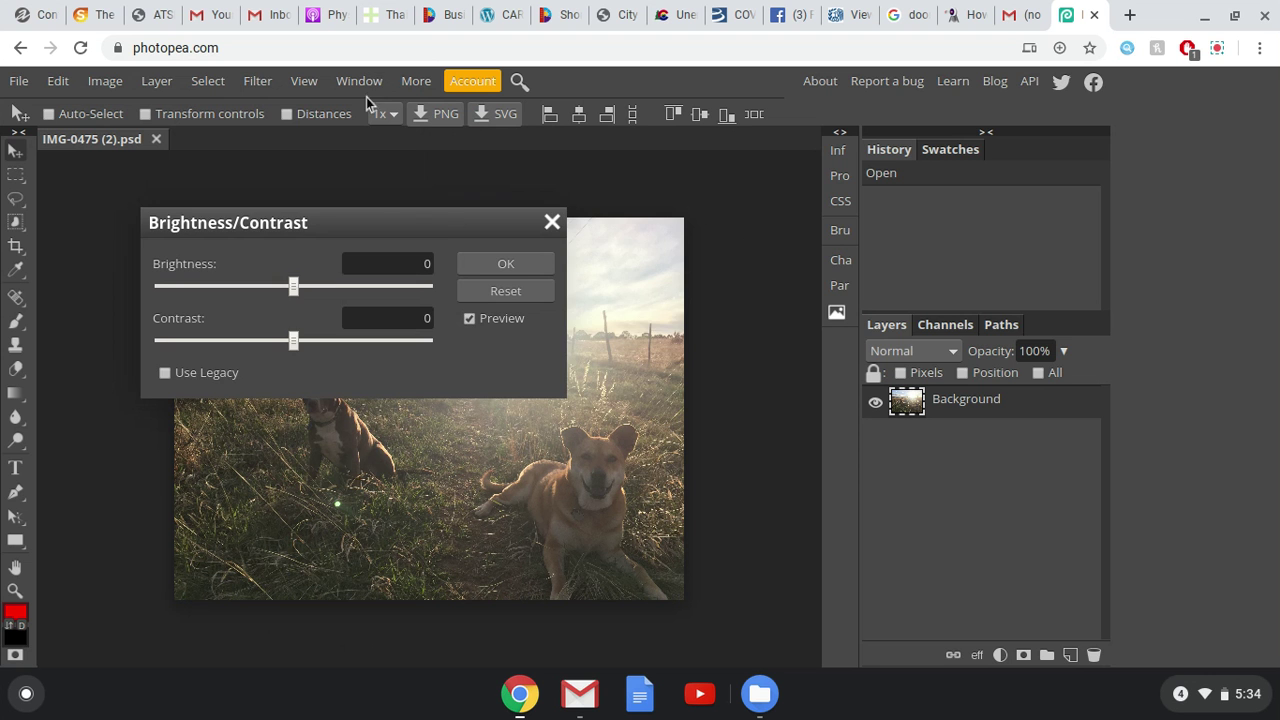
{"action": "left_click_drag", "start_coordinate": [452, 222], "coordinate": [997, 137]}
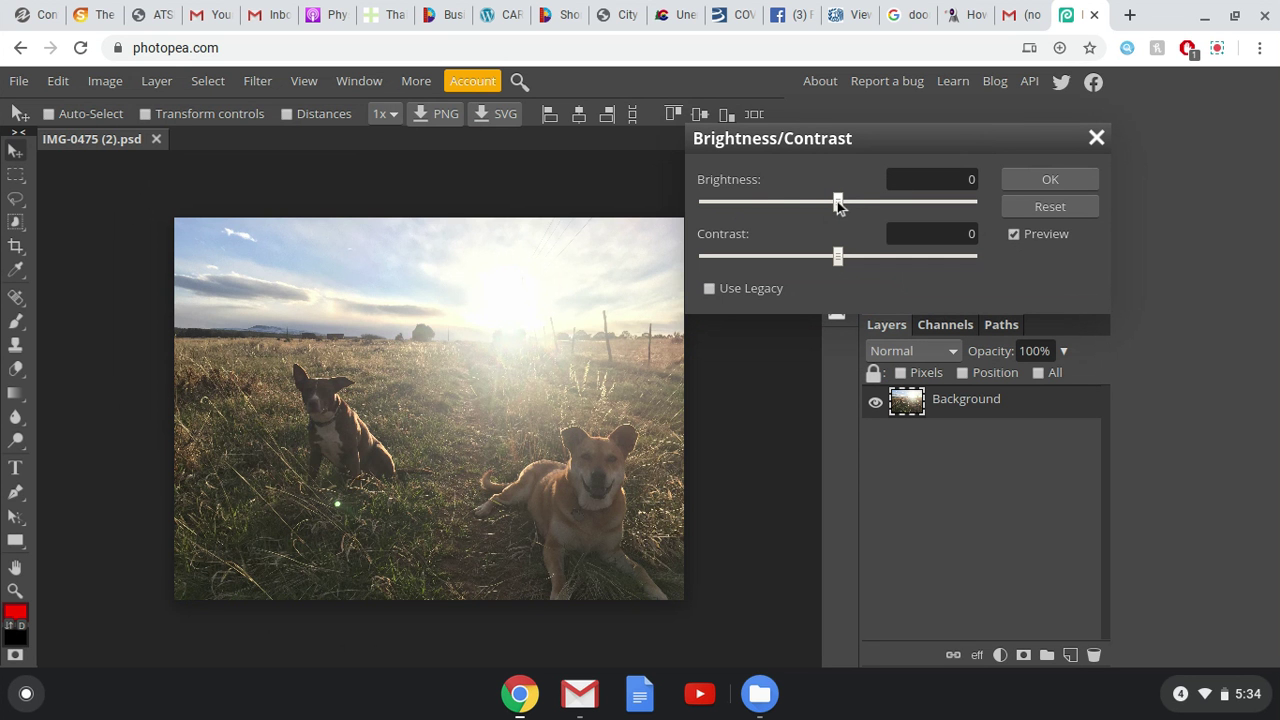
{"action": "mouse_move", "coordinate": [838, 203]}
{"action": "left_mouse_down"}
{"action": "mouse_move", "coordinate": [736, 200]}
{"action": "mouse_move", "coordinate": [947, 210]}
{"action": "mouse_move", "coordinate": [833, 205]}
{"action": "left_mouse_up"}
{"action": "left_click_drag", "start_coordinate": [833, 205], "coordinate": [843, 203]}
{"action": "left_click_drag", "start_coordinate": [838, 260], "coordinate": [690, 258]}
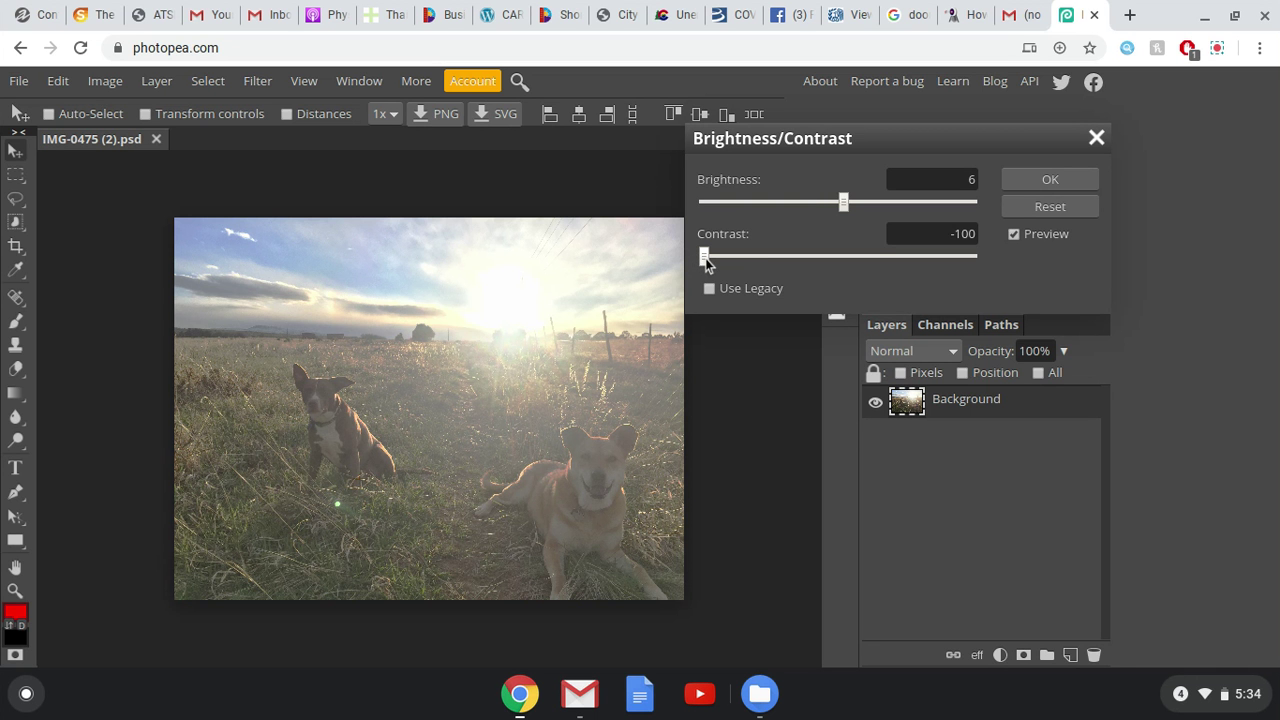
{"action": "left_click_drag", "start_coordinate": [705, 261], "coordinate": [1030, 261]}
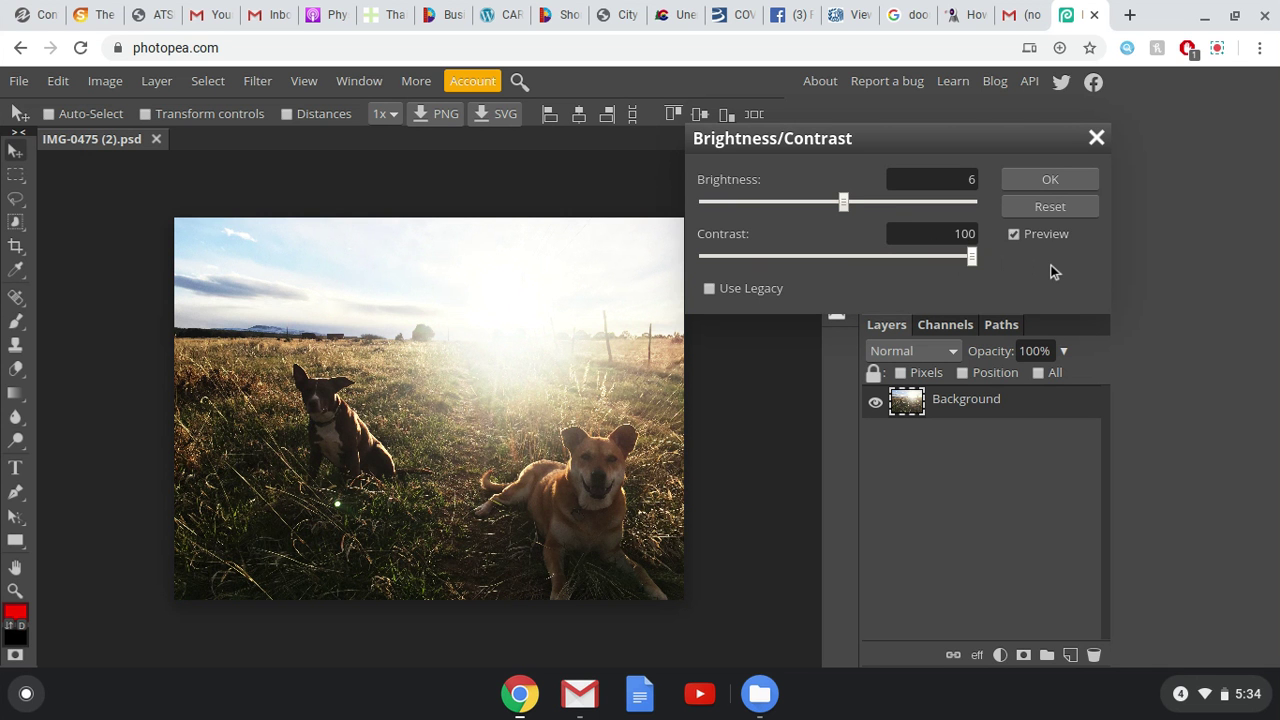
{"action": "left_click_drag", "start_coordinate": [970, 259], "coordinate": [955, 260]}
{"action": "left_click_drag", "start_coordinate": [844, 203], "coordinate": [844, 206]}
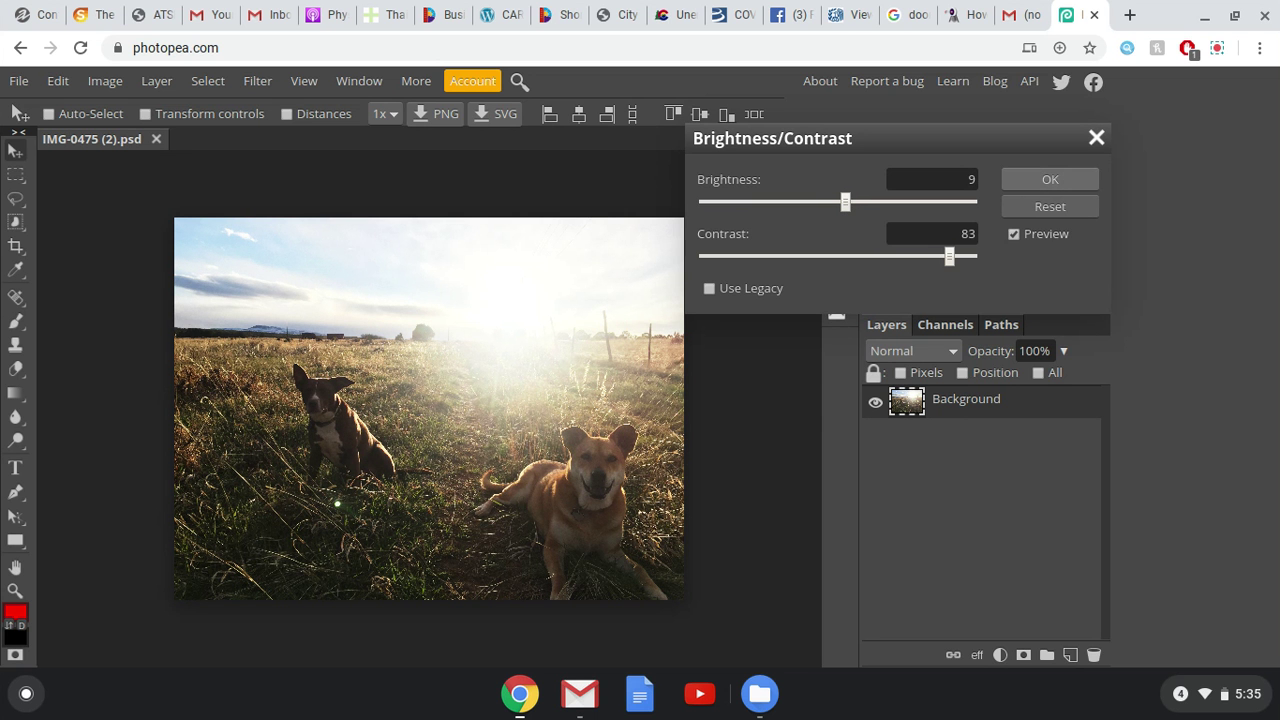
{"action": "left_click", "coordinate": [1045, 180]}
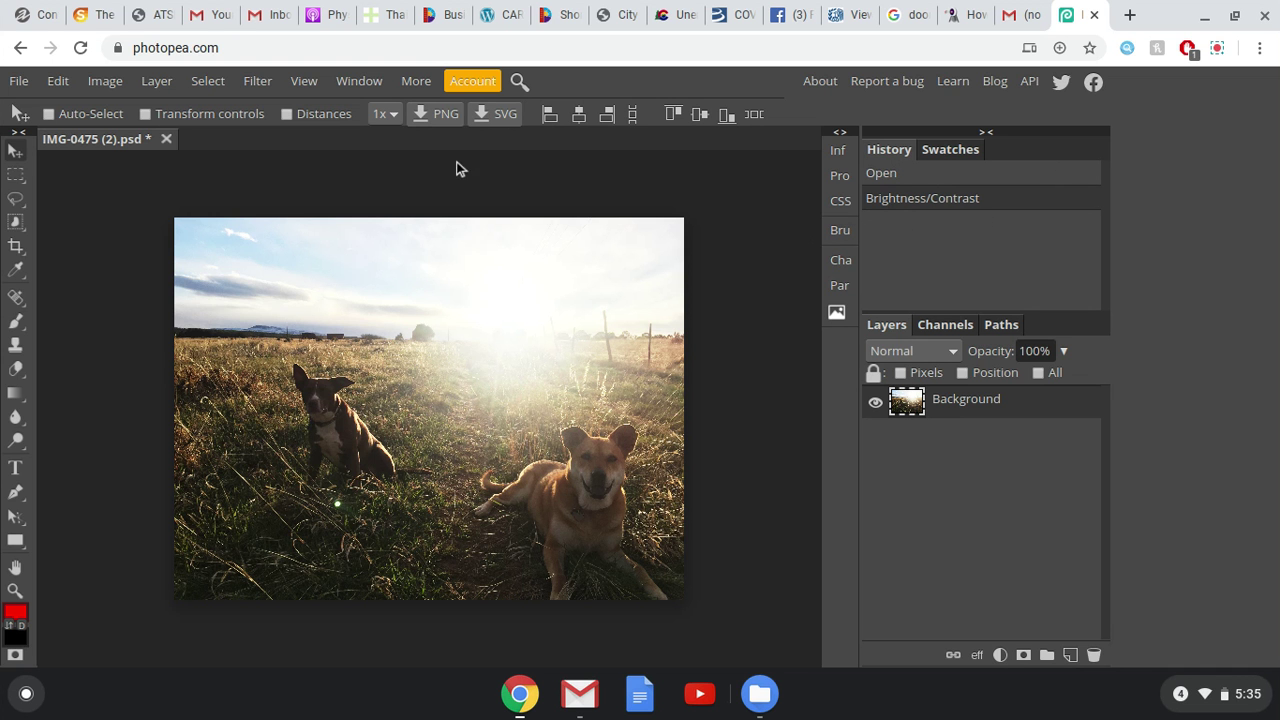
Start a Vibrance adjustment on the photo, try vibrance 100, and lower it to -37.
{"action": "left_click", "coordinate": [103, 82]}
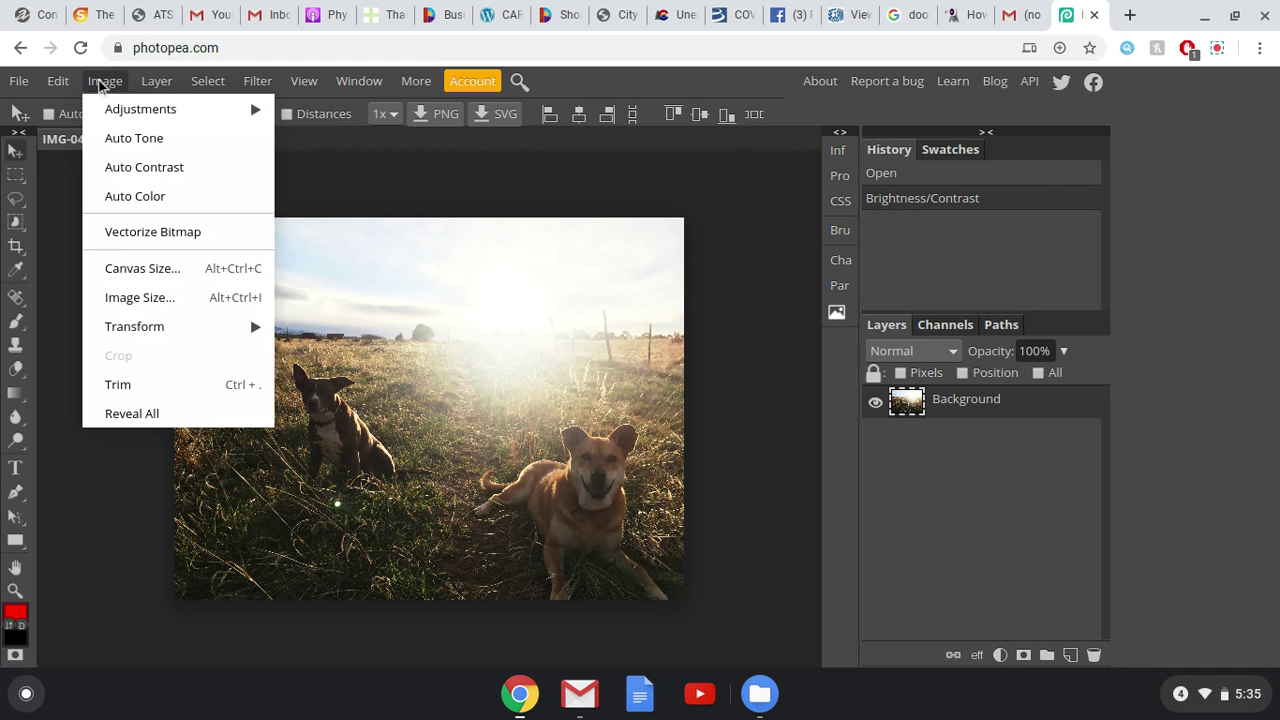
{"action": "mouse_move", "coordinate": [236, 117]}
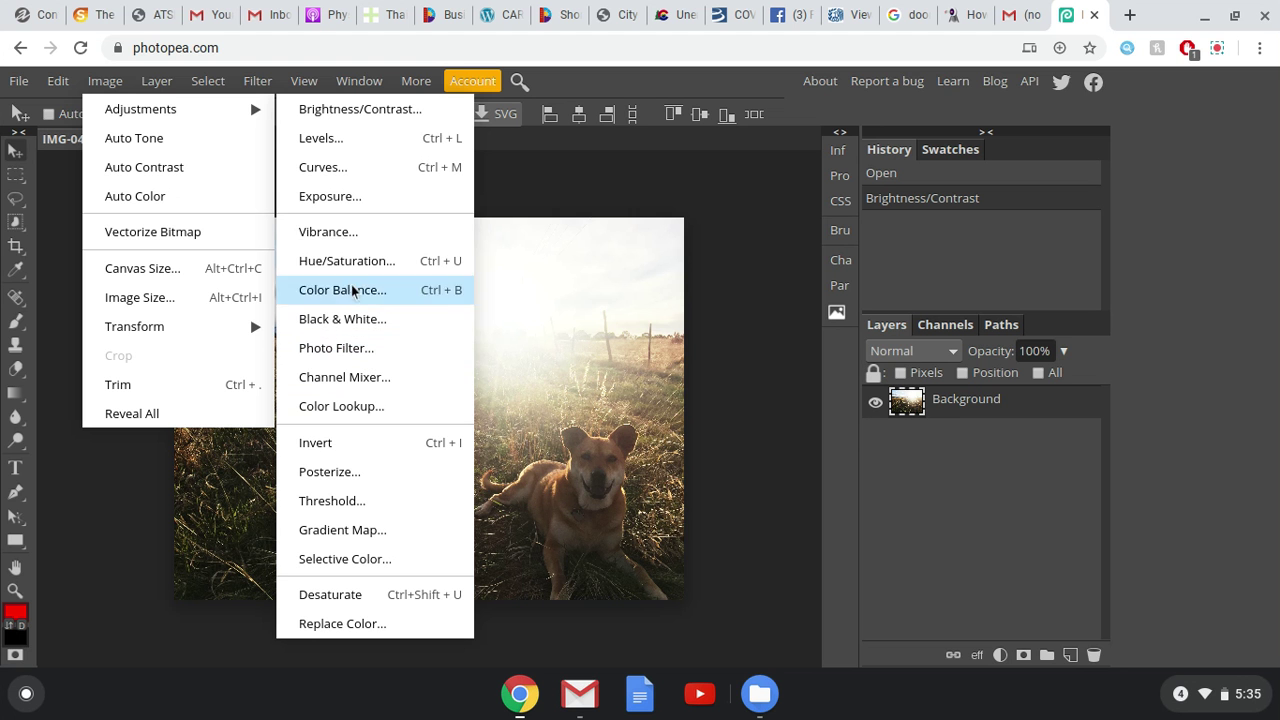
{"action": "left_click", "coordinate": [330, 232]}
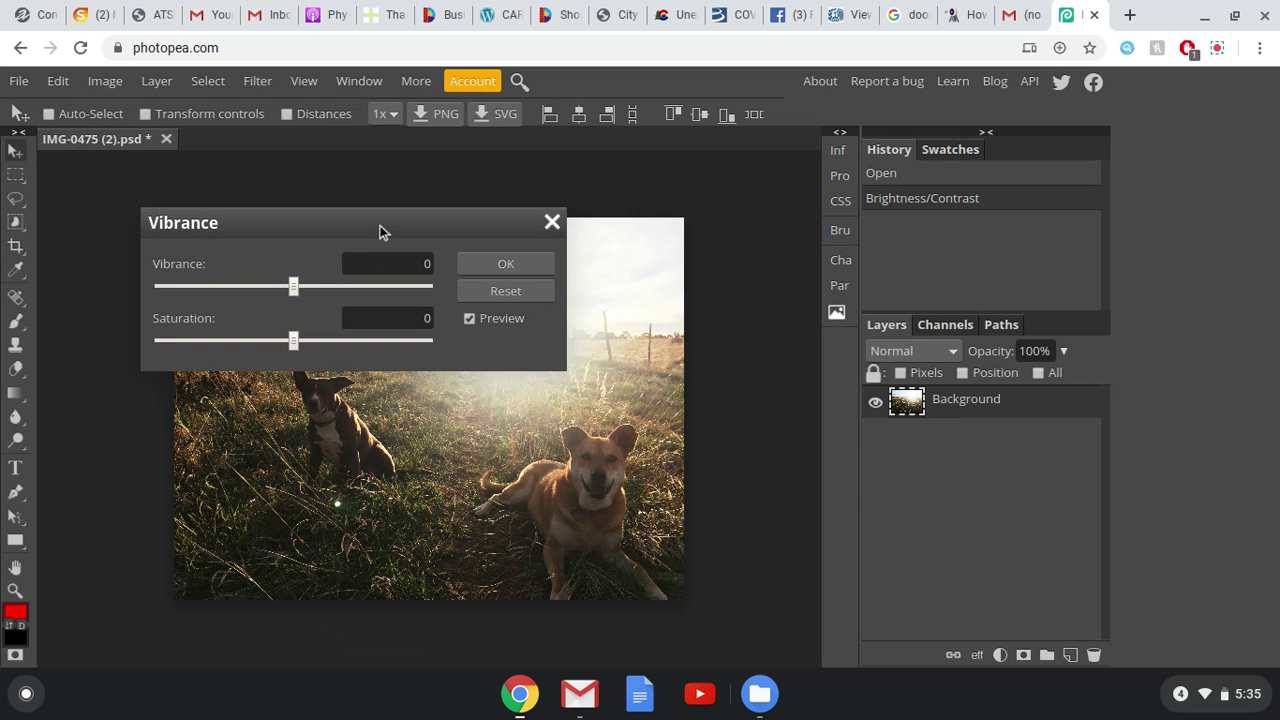
{"action": "left_click_drag", "start_coordinate": [380, 232], "coordinate": [945, 168]}
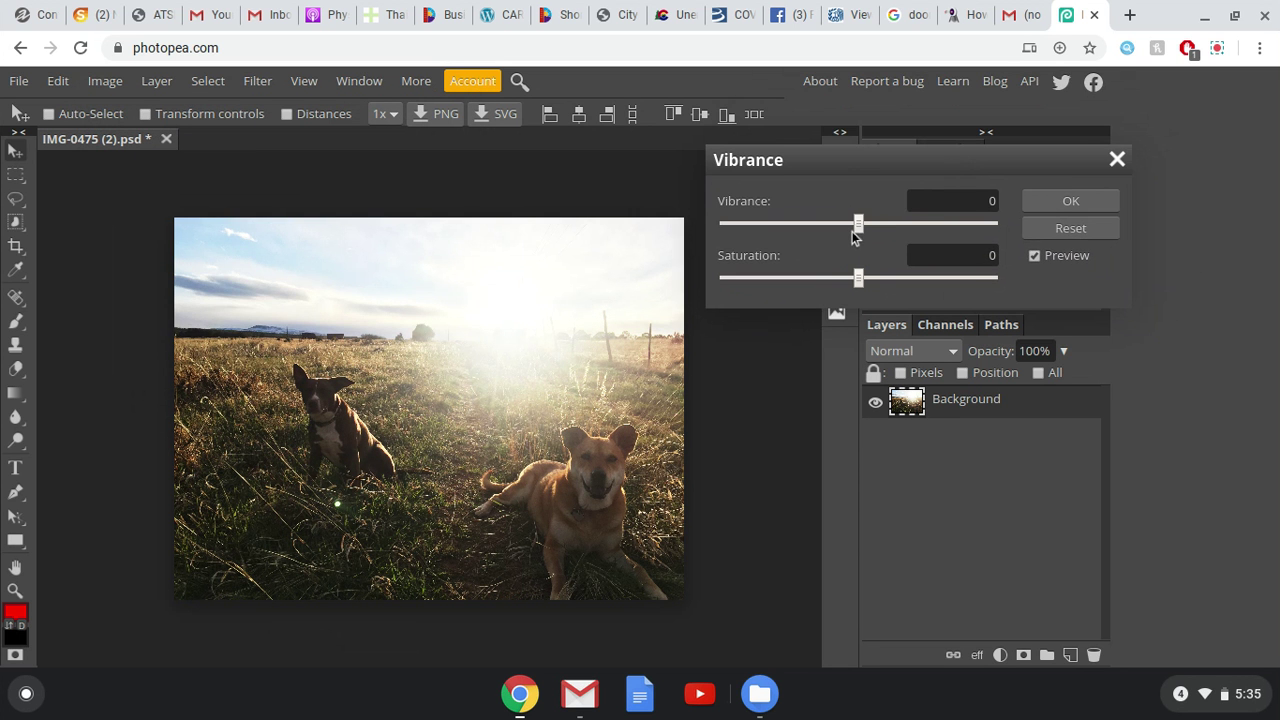
{"action": "left_click_drag", "start_coordinate": [862, 228], "coordinate": [1009, 232]}
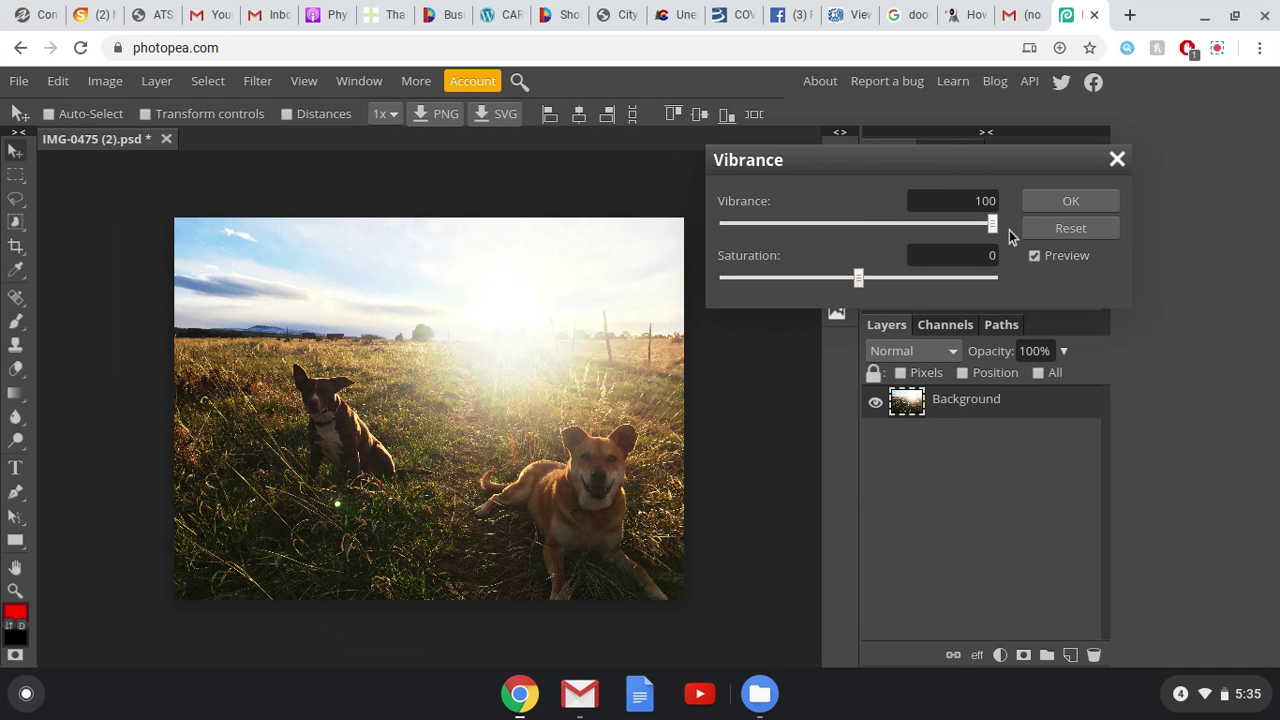
{"action": "left_click_drag", "start_coordinate": [992, 225], "coordinate": [809, 228]}
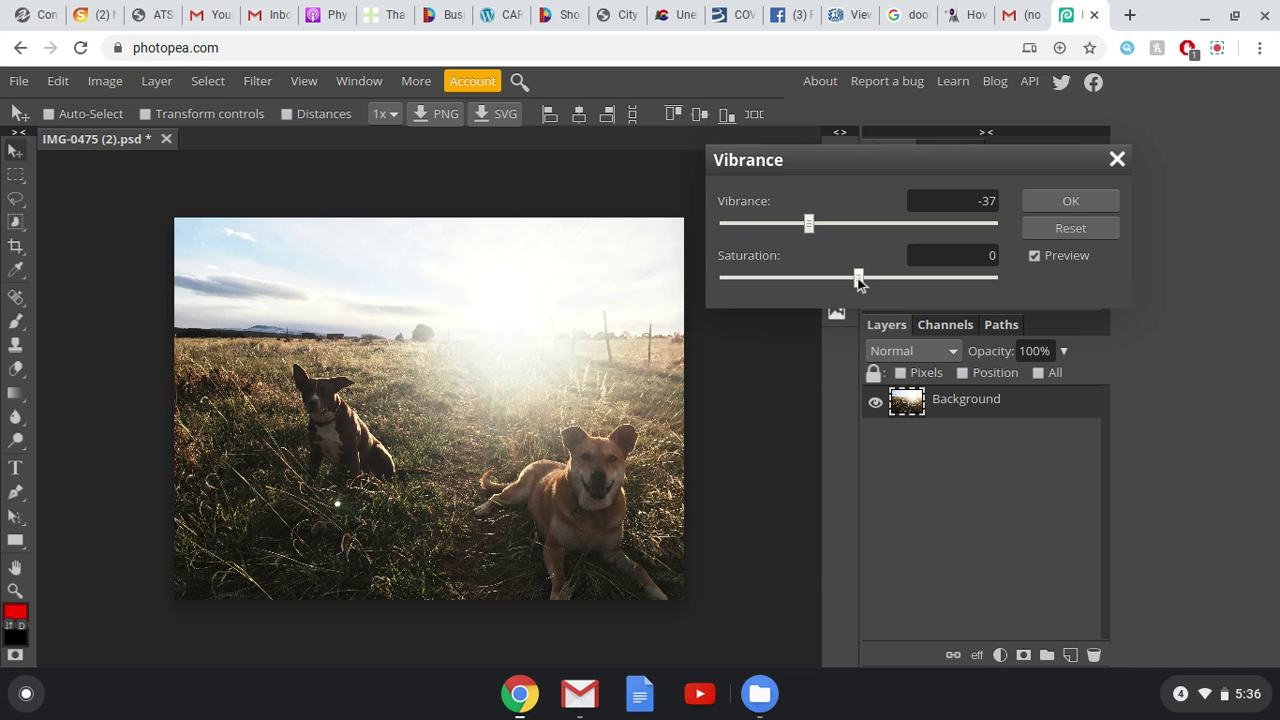
Try saturation 23 and -100 in the Vibrance adjustment, set it to 30, and apply the adjustment.
{"action": "left_click_drag", "start_coordinate": [889, 281], "coordinate": [910, 286]}
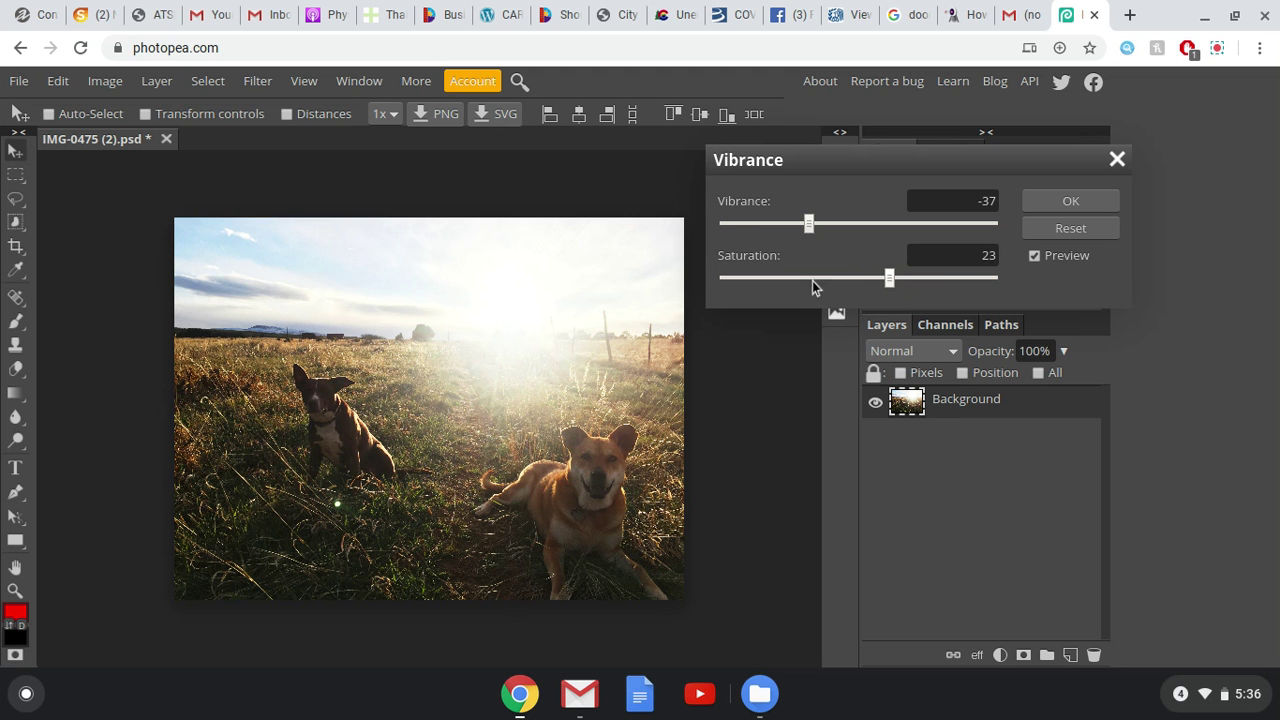
{"action": "left_click_drag", "start_coordinate": [814, 286], "coordinate": [692, 294]}
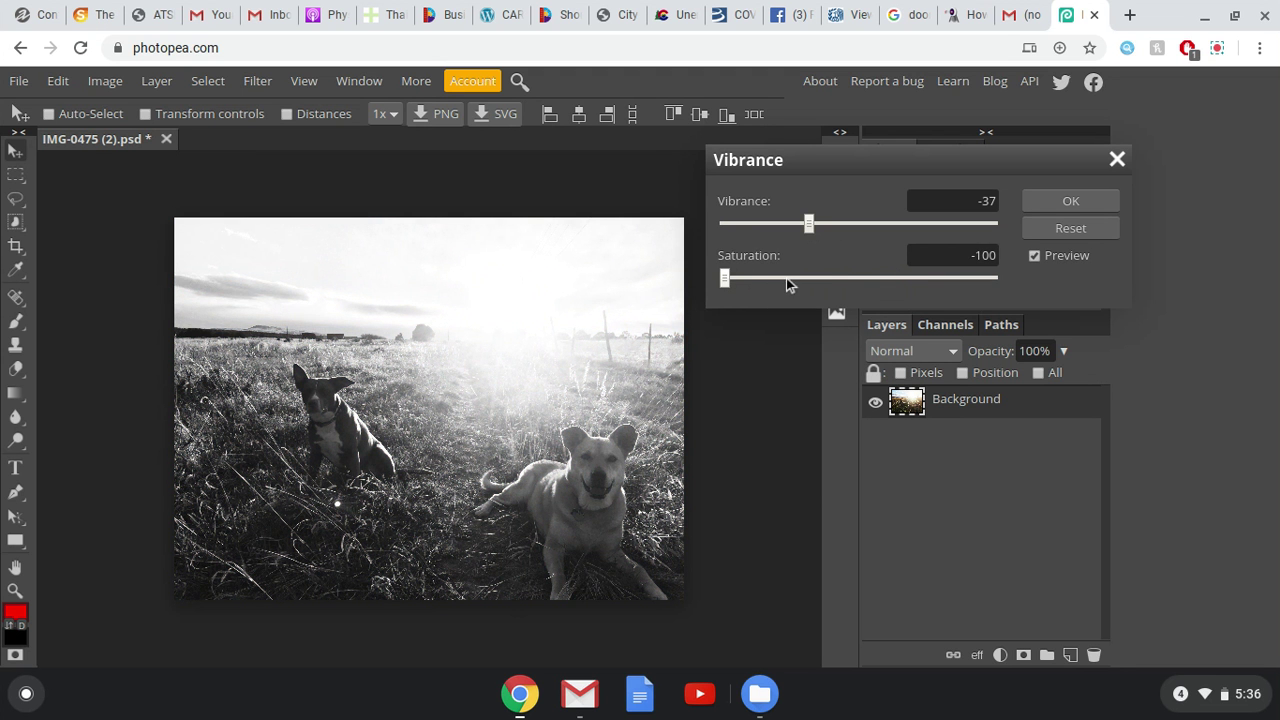
{"action": "left_click_drag", "start_coordinate": [786, 280], "coordinate": [899, 285]}
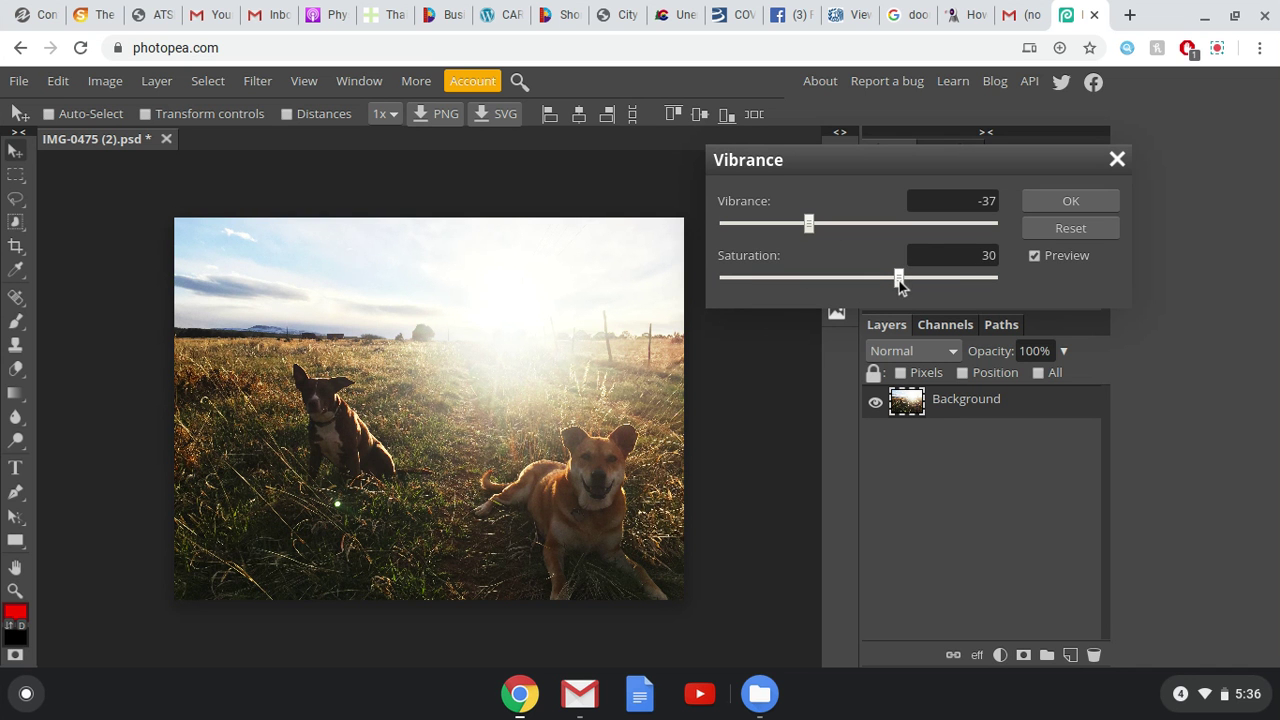
{"action": "left_click", "coordinate": [1102, 203]}
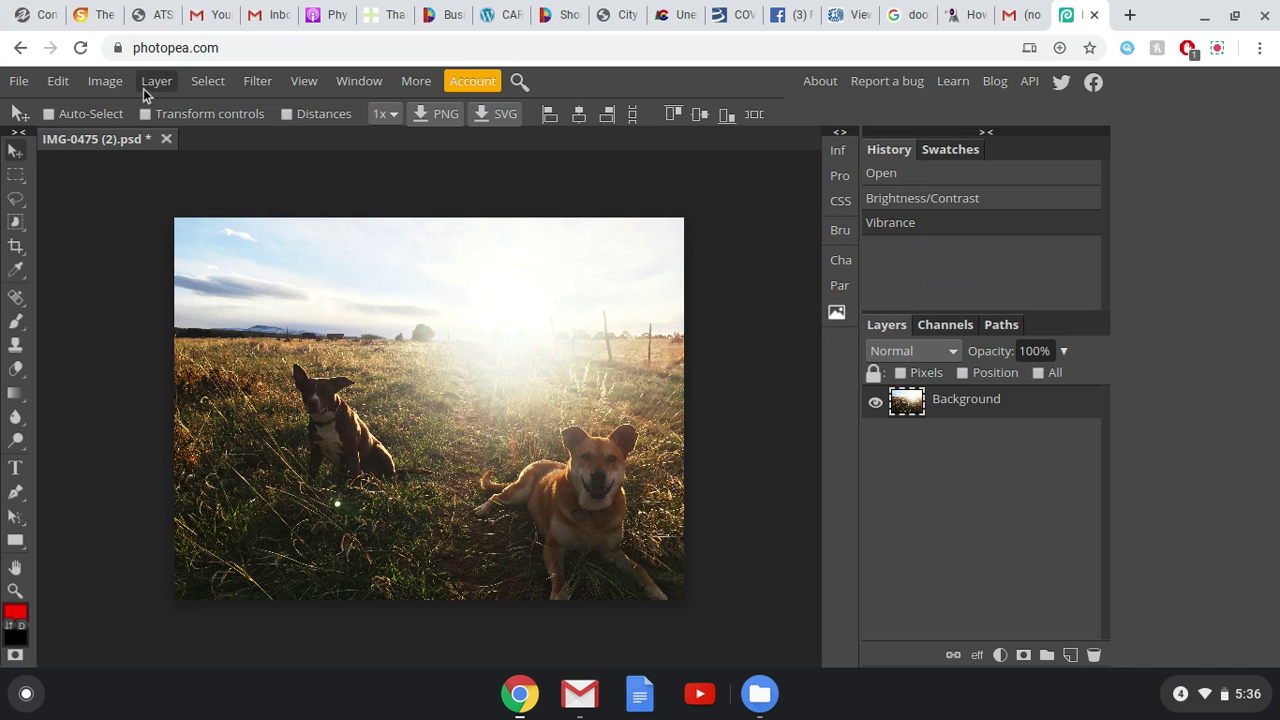
Apply a Color Balance adjustment to the photo with blue set to -16 in the shadows.
{"action": "left_click", "coordinate": [117, 86]}
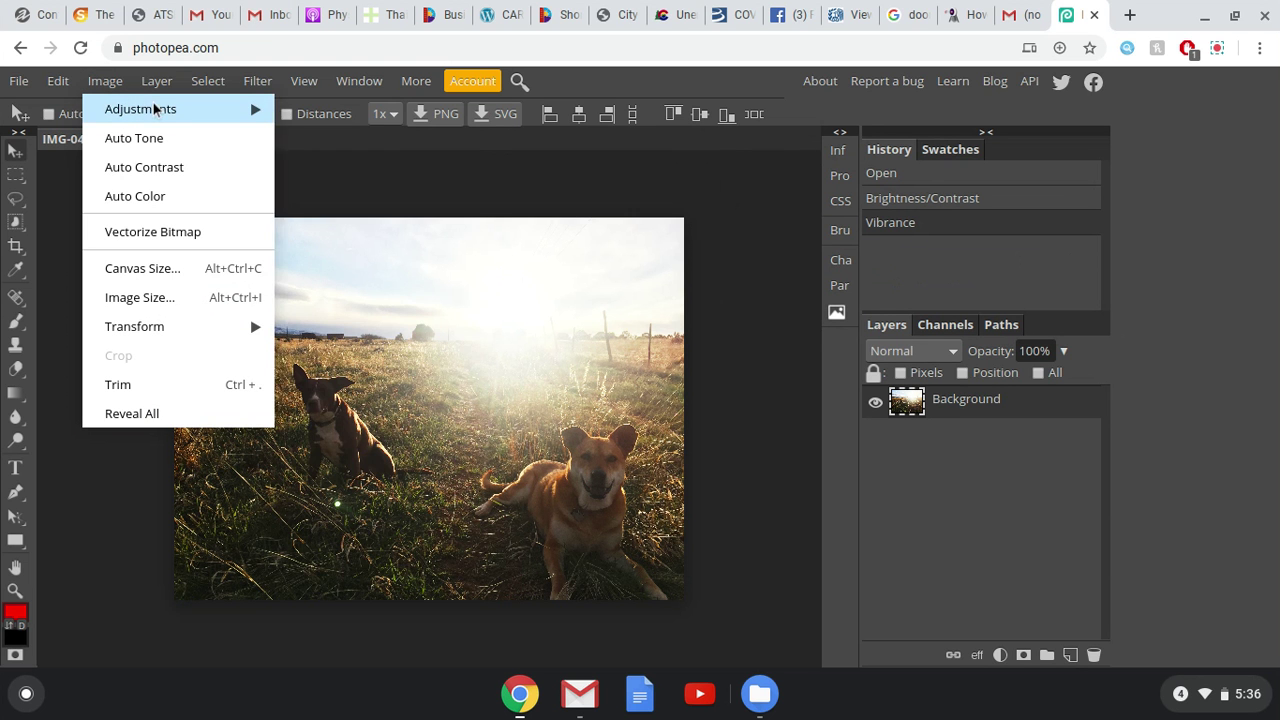
{"action": "mouse_move", "coordinate": [155, 108]}
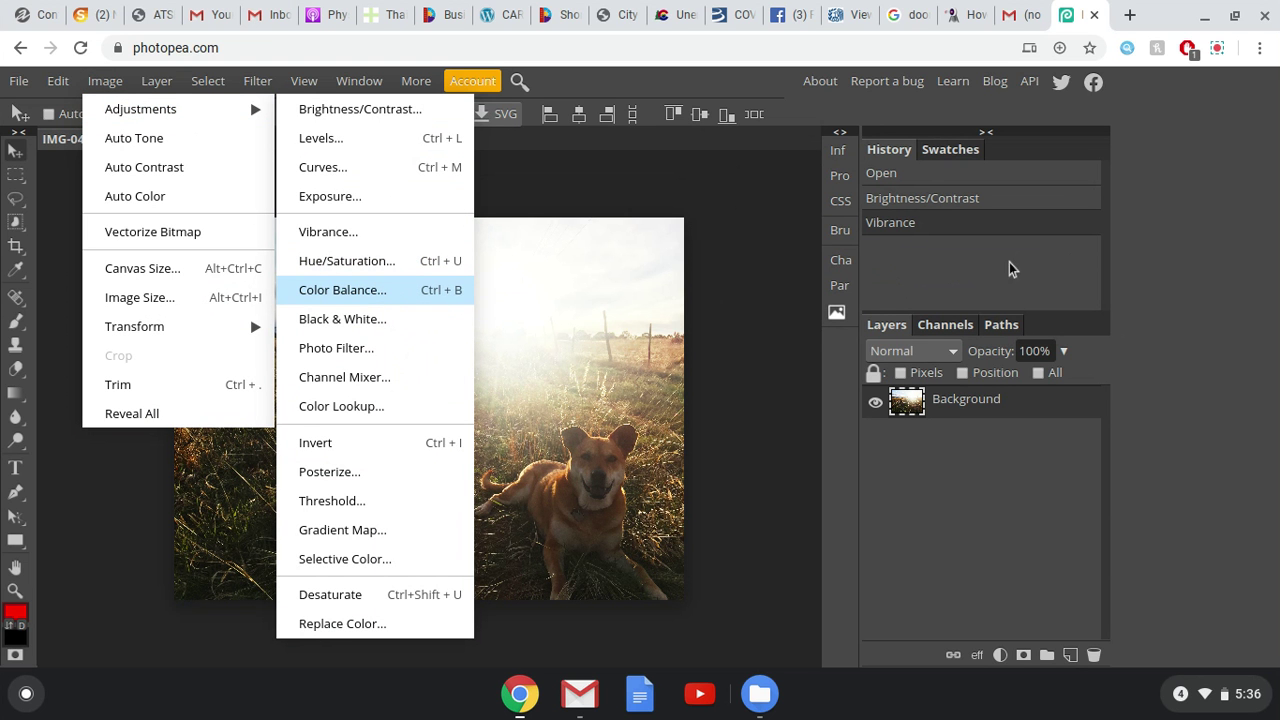
{"action": "key", "text": "ctrl+b"}
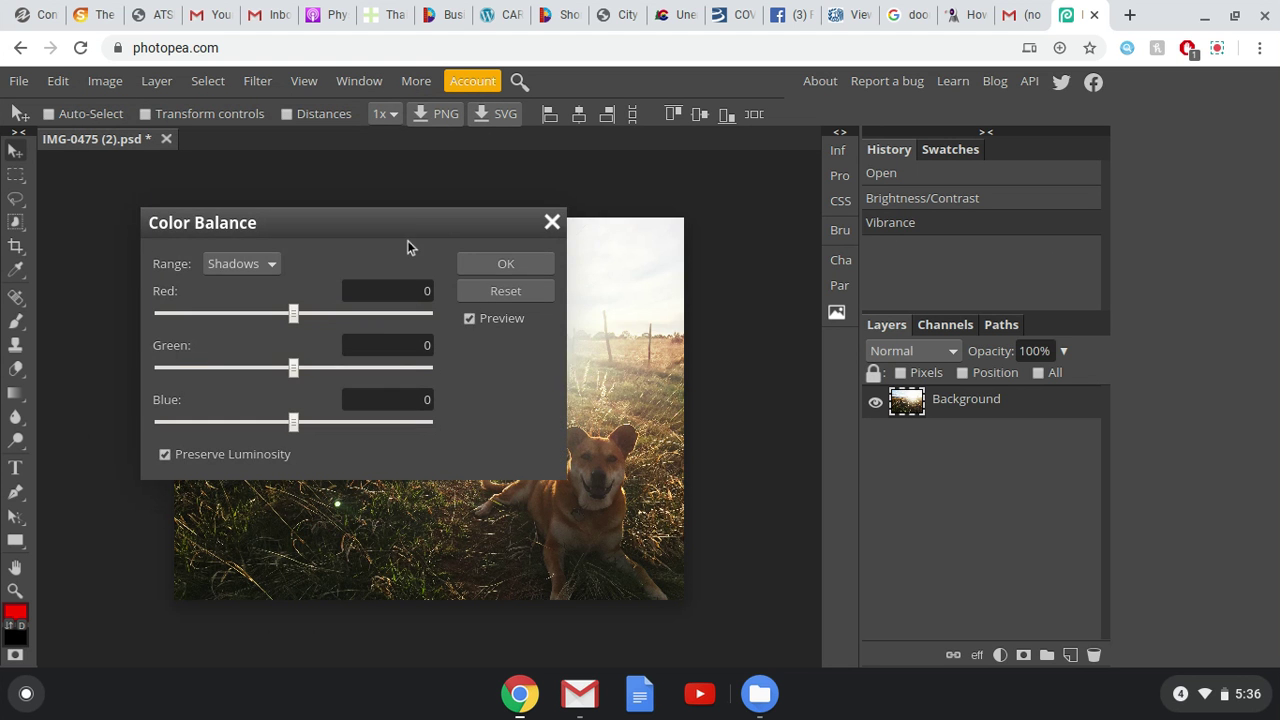
{"action": "left_click_drag", "start_coordinate": [410, 222], "coordinate": [1017, 191]}
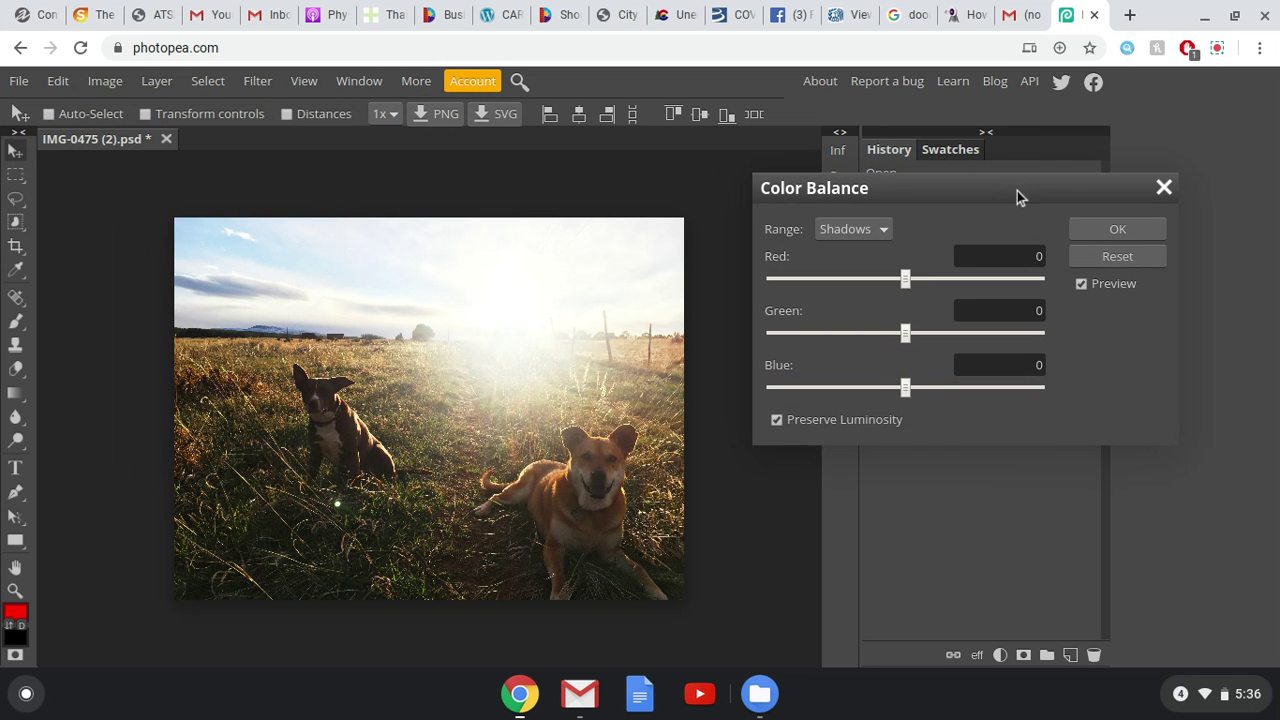
{"action": "mouse_move", "coordinate": [907, 280]}
{"action": "left_mouse_down"}
{"action": "mouse_move", "coordinate": [955, 286]}
{"action": "mouse_move", "coordinate": [885, 285]}
{"action": "mouse_move", "coordinate": [905, 283]}
{"action": "left_mouse_up"}
{"action": "left_click", "coordinate": [908, 281]}
{"action": "mouse_move", "coordinate": [906, 387]}
{"action": "left_mouse_down"}
{"action": "mouse_move", "coordinate": [840, 391]}
{"action": "mouse_move", "coordinate": [884, 391]}
{"action": "left_mouse_up"}
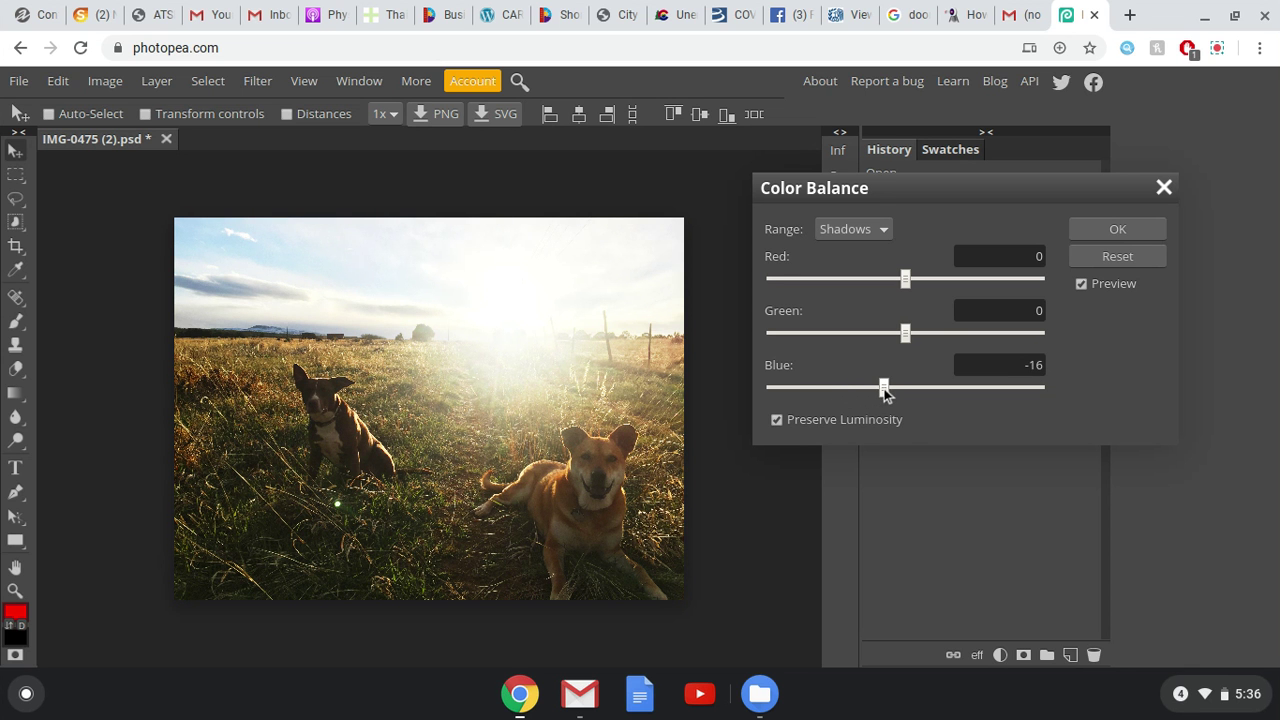
{"action": "left_click", "coordinate": [1116, 230]}
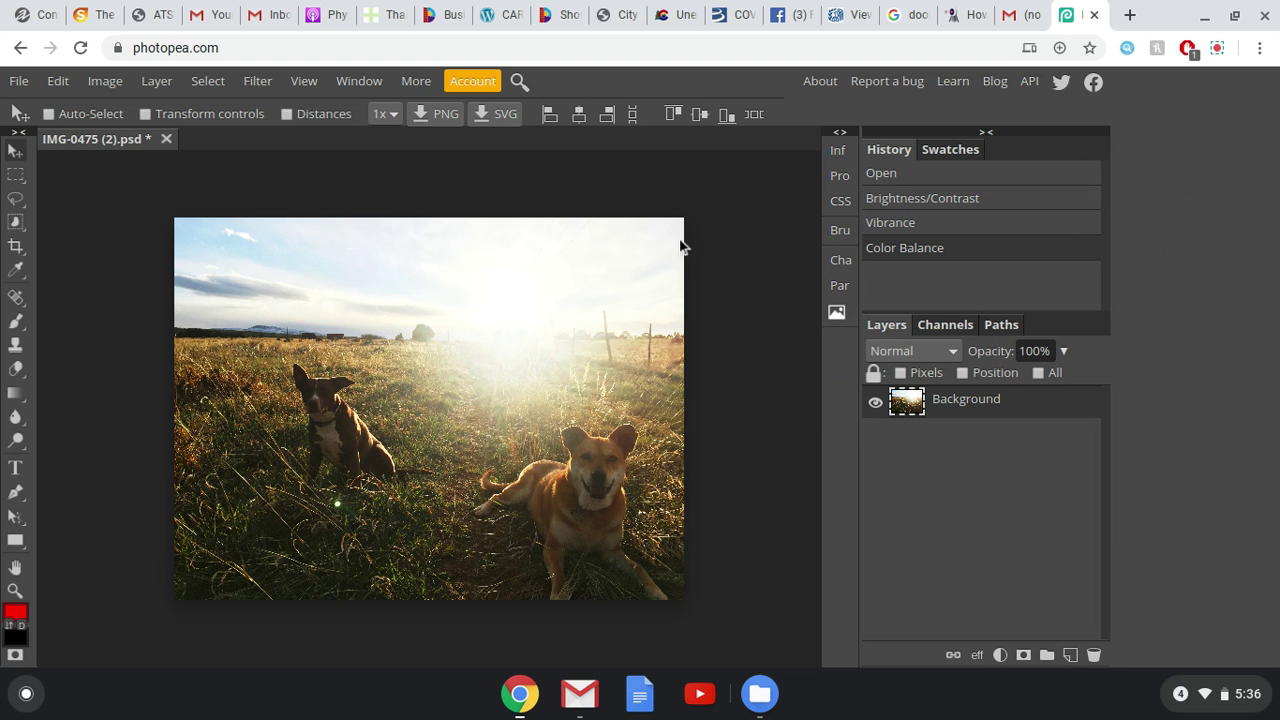
Apply a Black & White adjustment to the photo, trying red at 300, -123 and 138 before resetting the sliders to their defaults.
{"action": "left_click", "coordinate": [107, 85]}
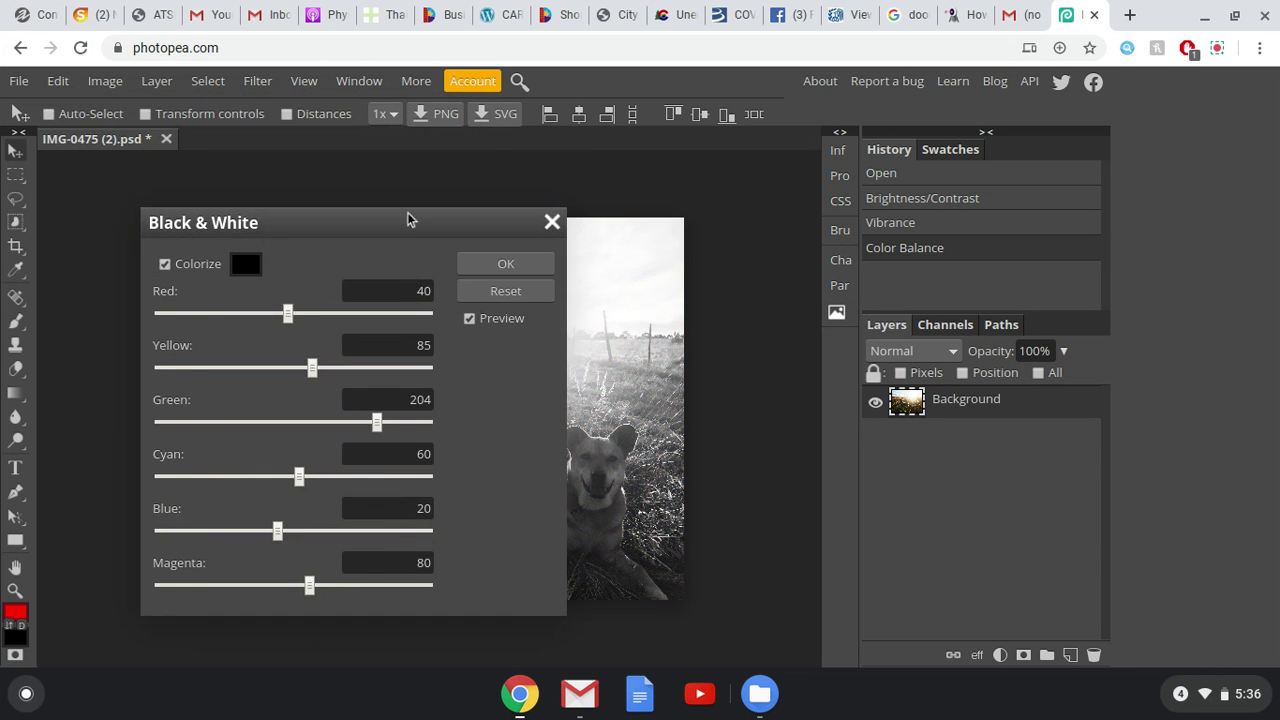
{"action": "left_click_drag", "start_coordinate": [406, 212], "coordinate": [951, 173]}
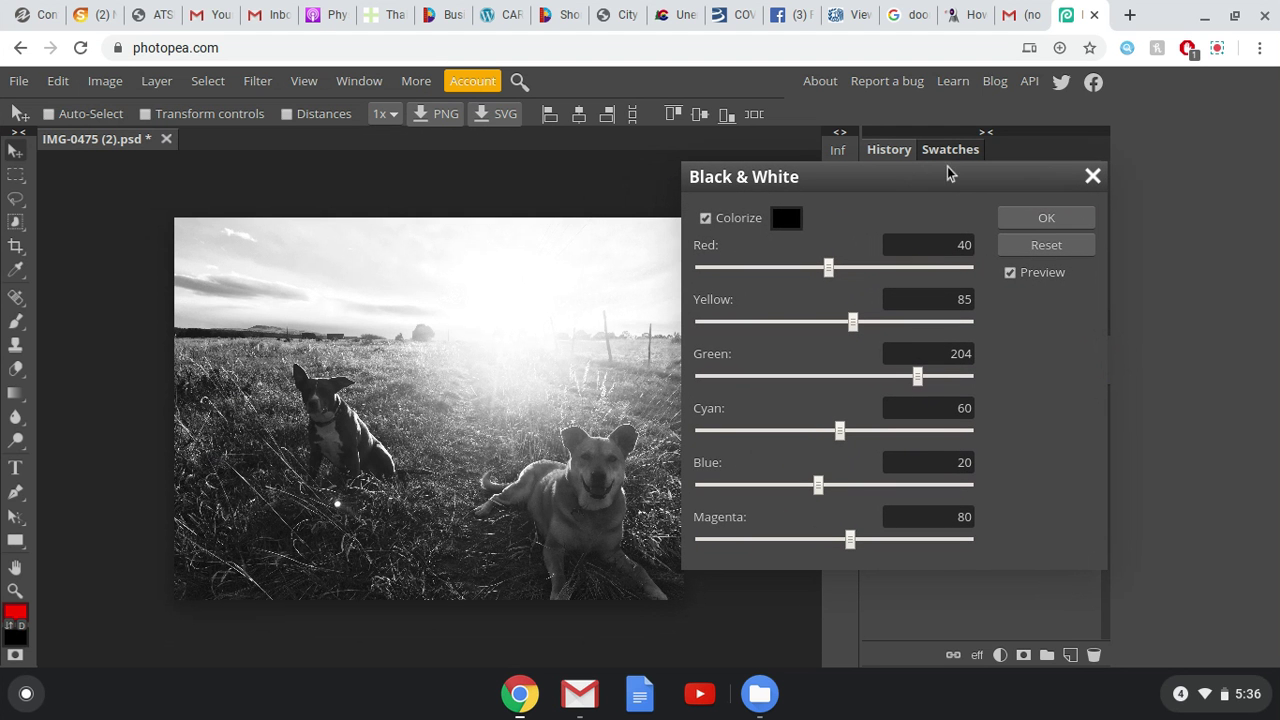
{"action": "left_click_drag", "start_coordinate": [829, 268], "coordinate": [1040, 277]}
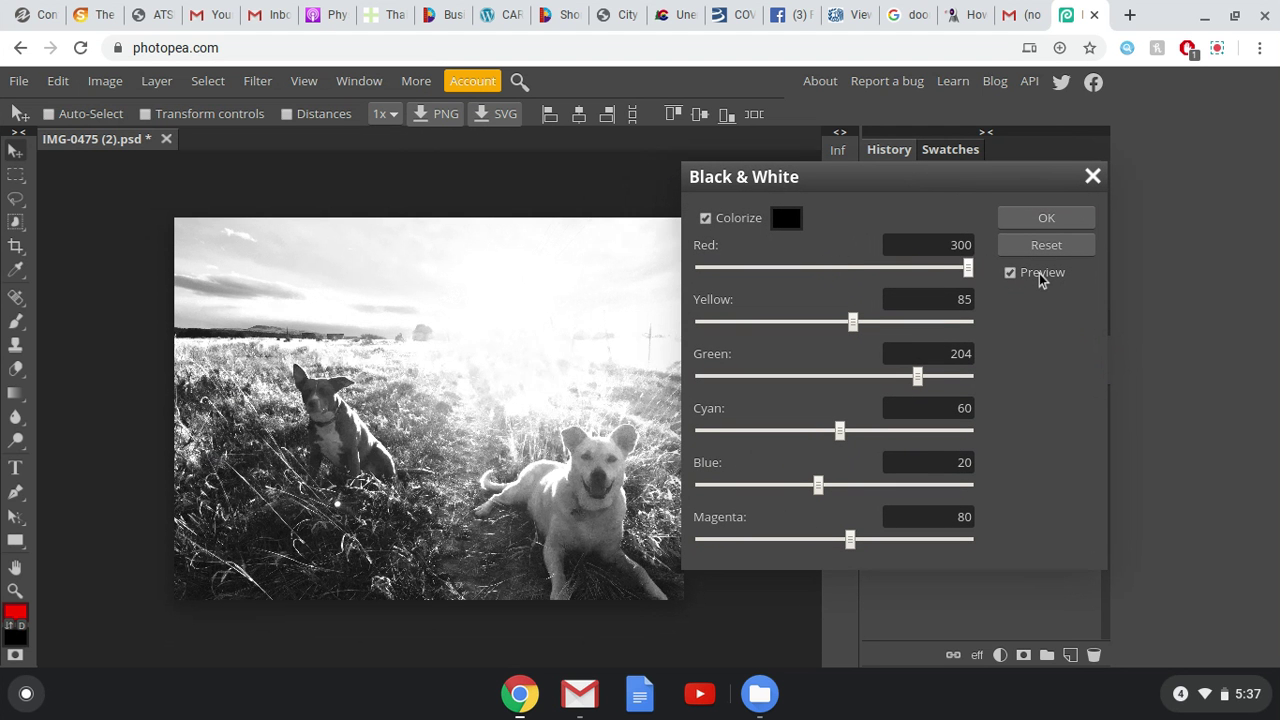
{"action": "left_click", "coordinate": [743, 268]}
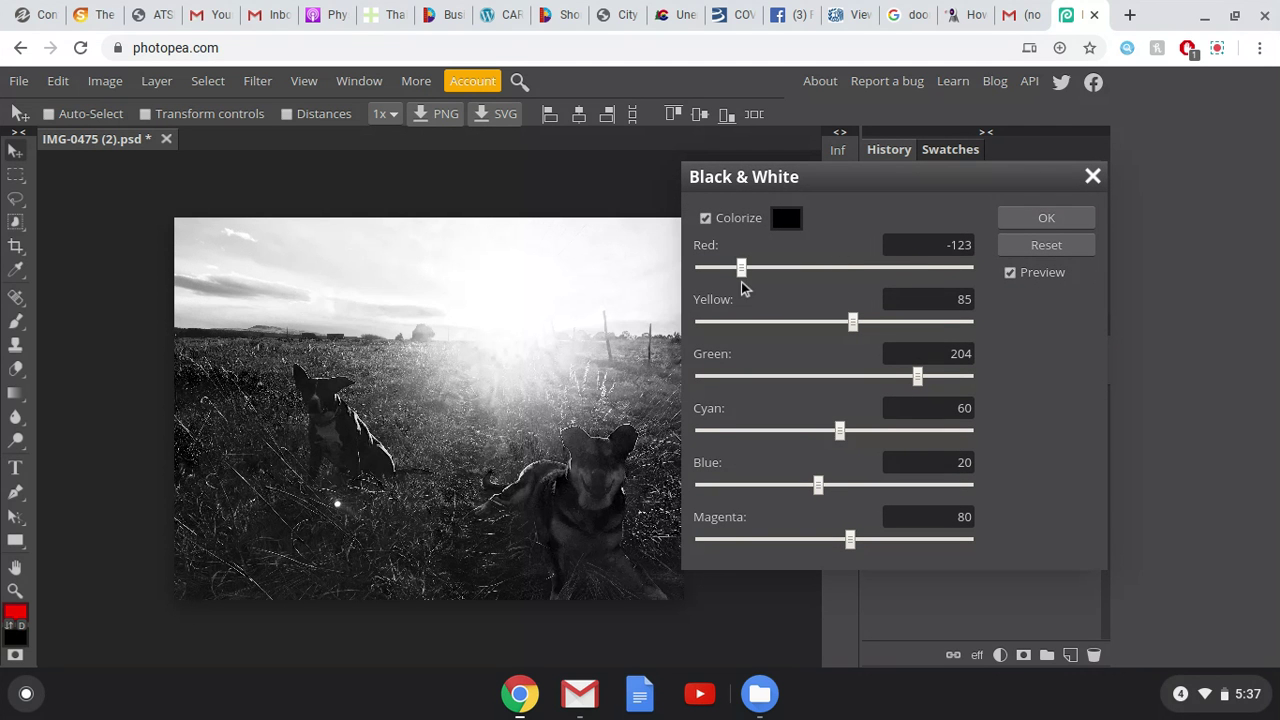
{"action": "left_click", "coordinate": [704, 268]}
{"action": "left_click", "coordinate": [882, 277]}
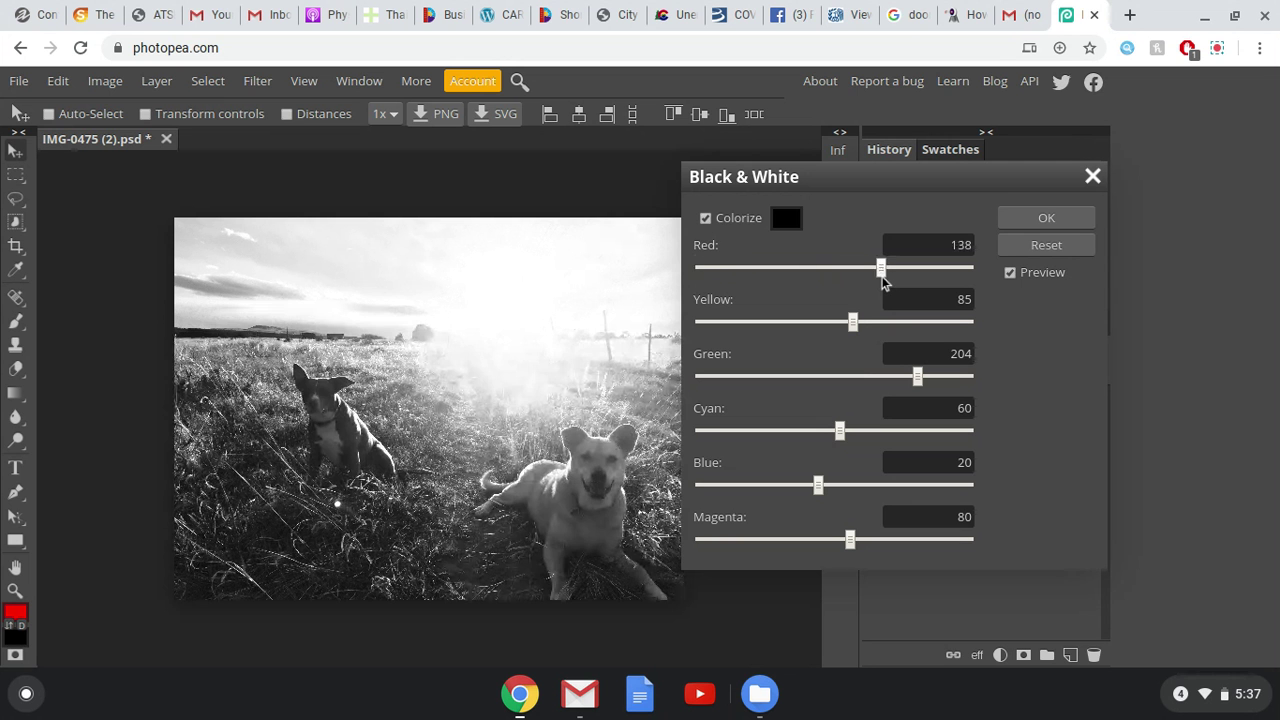
{"action": "left_click", "coordinate": [1078, 246]}
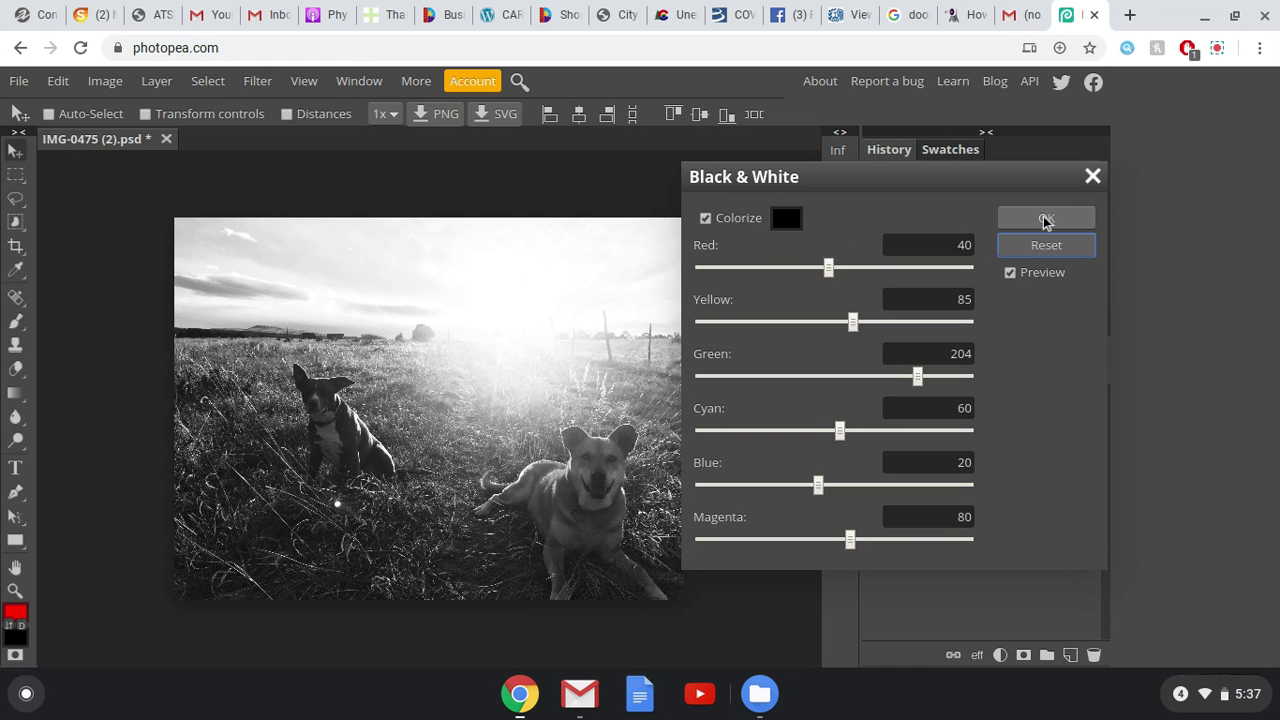
{"action": "left_click", "coordinate": [1045, 218]}
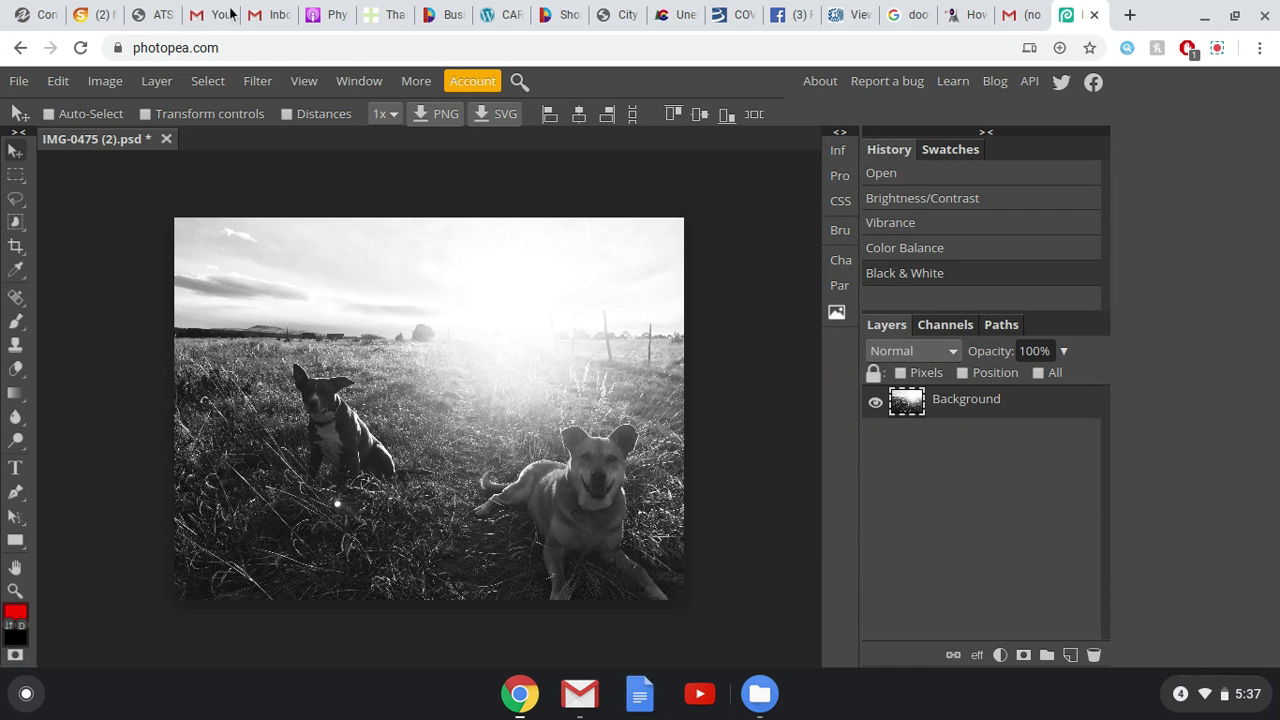
Start a Photo Filter adjustment on the photo and set the filter colour to cyan 00ffff.
{"action": "left_click", "coordinate": [100, 88]}
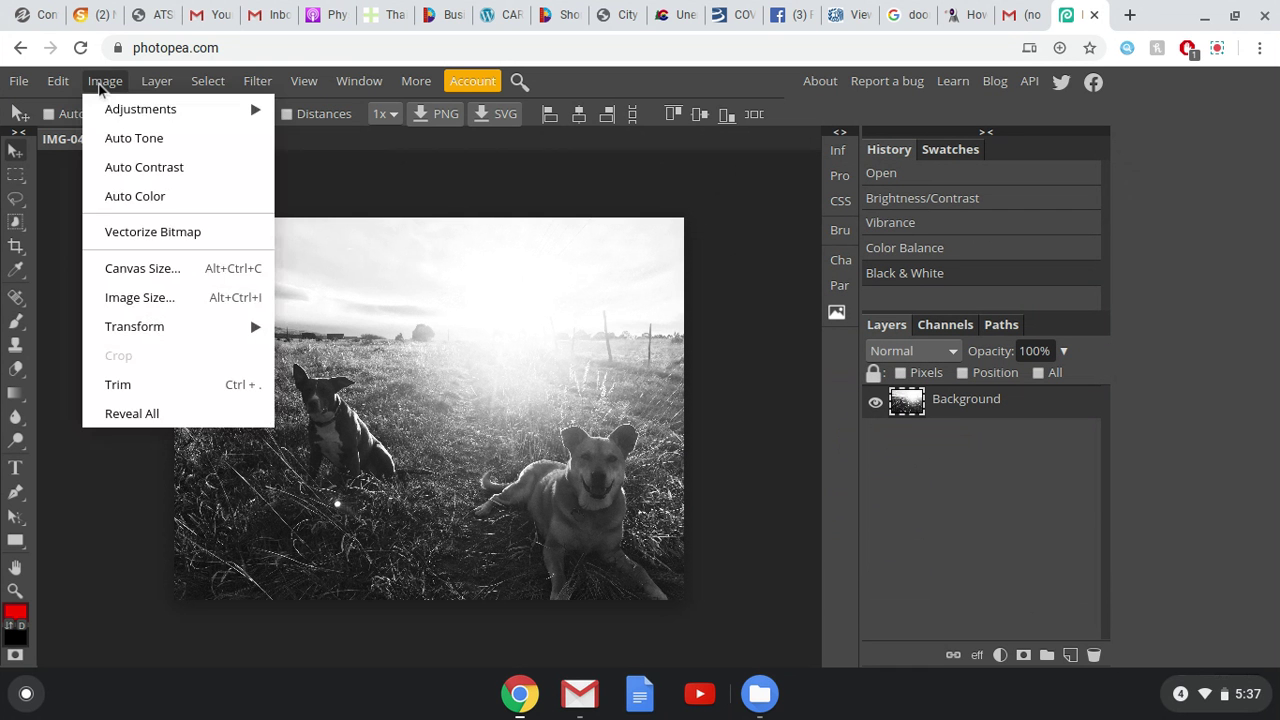
{"action": "mouse_move", "coordinate": [114, 110]}
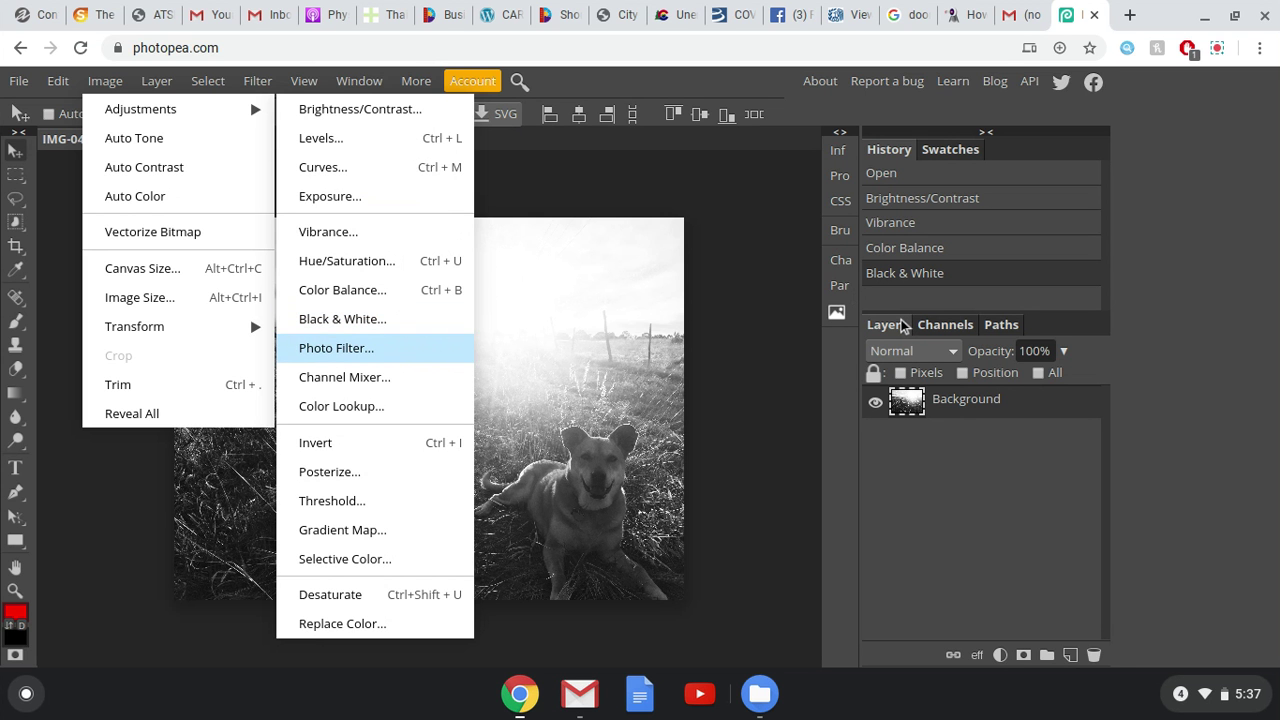
{"action": "left_click", "coordinate": [455, 345]}
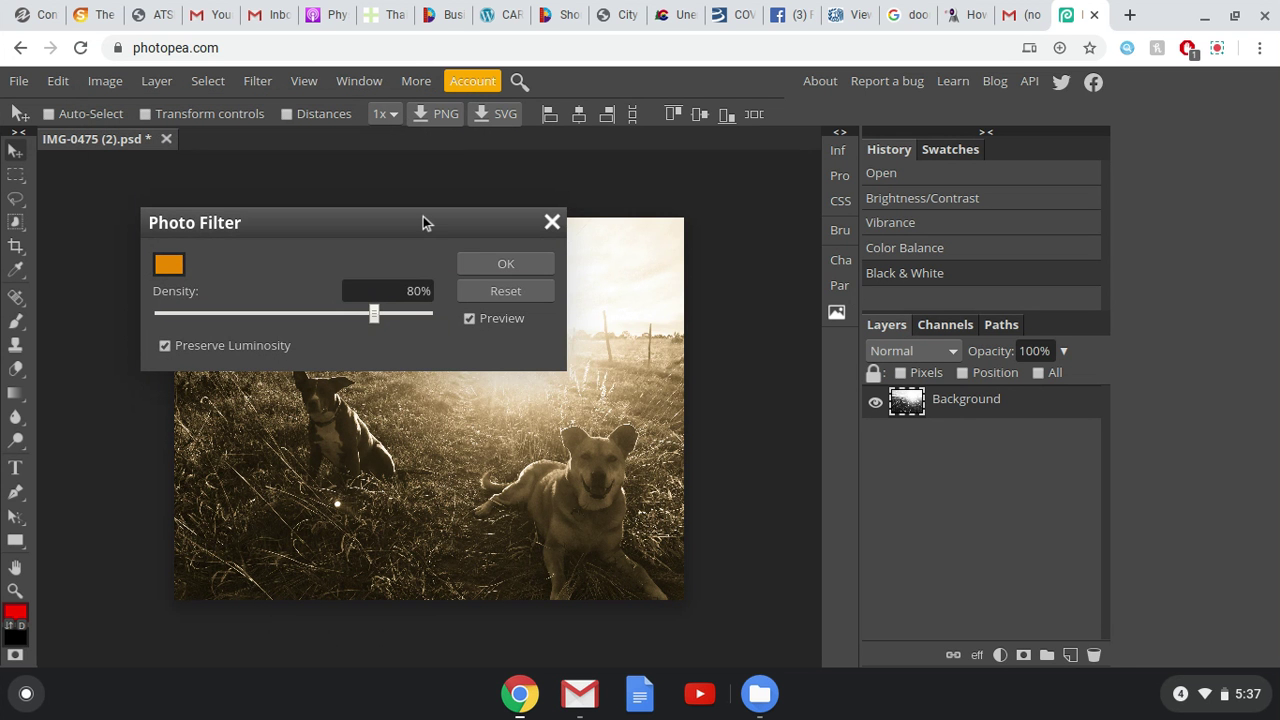
{"action": "left_click_drag", "start_coordinate": [423, 216], "coordinate": [996, 186]}
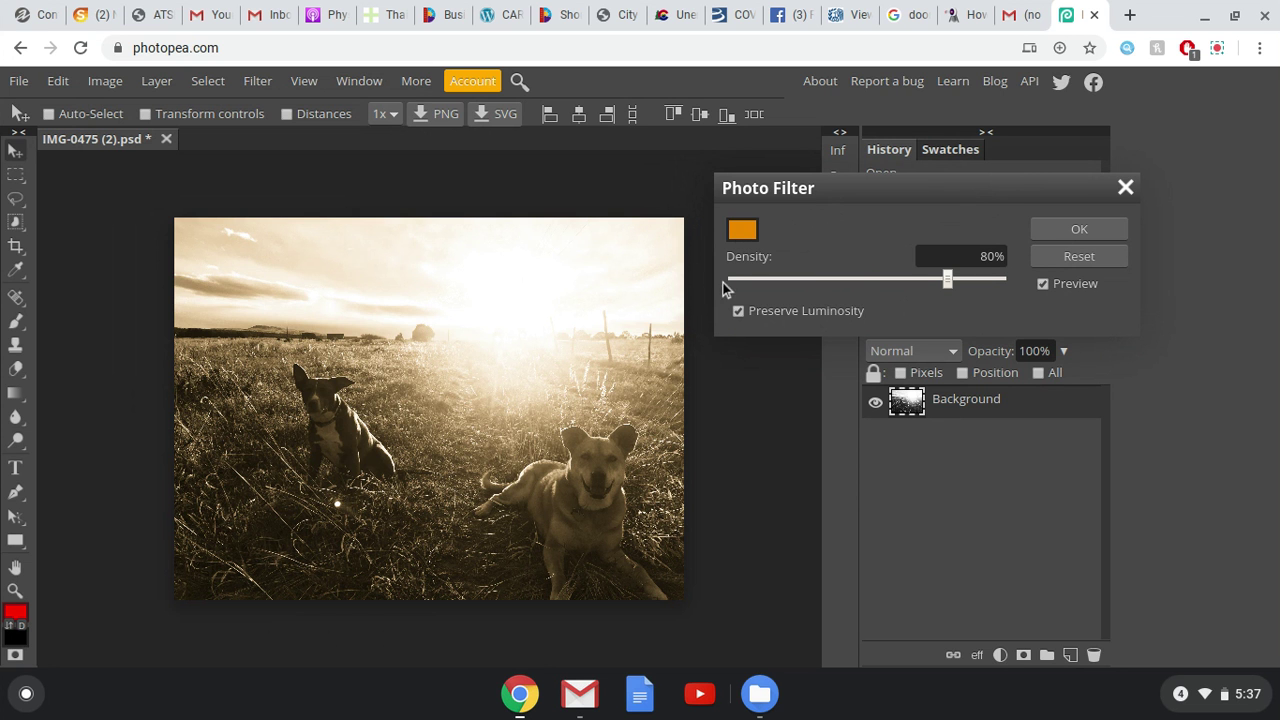
{"action": "left_click", "coordinate": [745, 232]}
{"action": "left_click", "coordinate": [390, 488]}
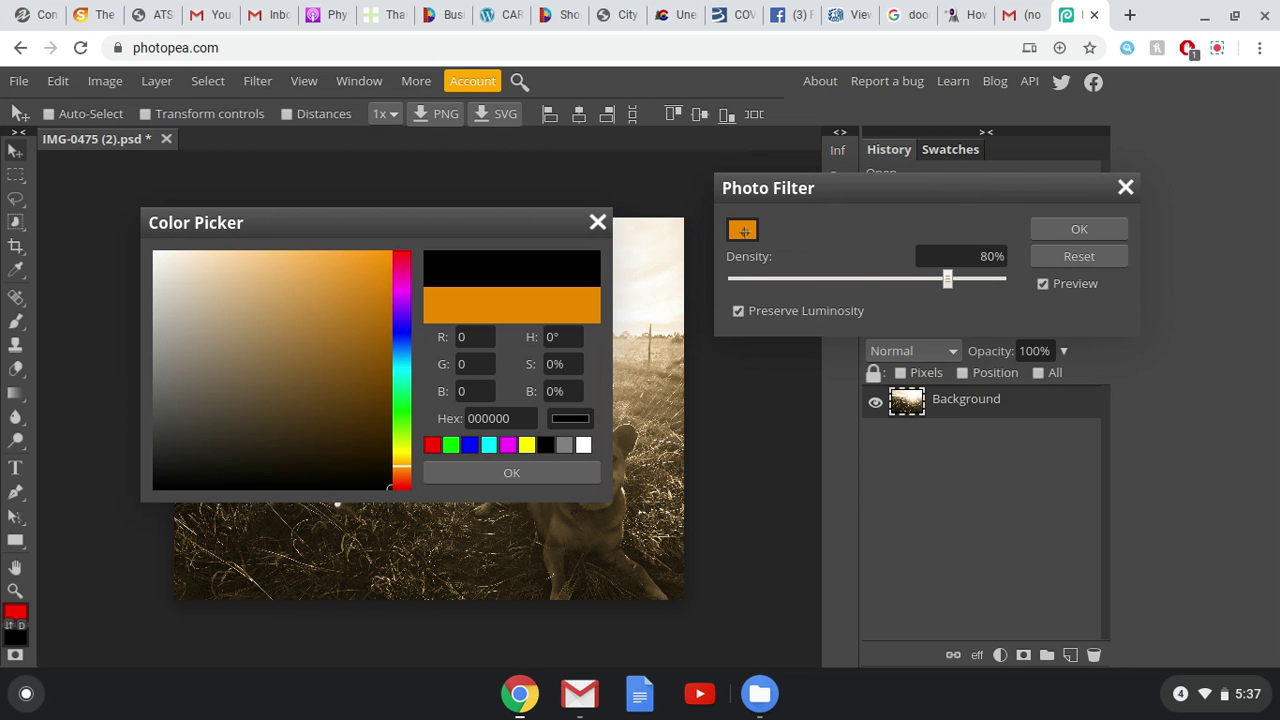
{"action": "left_click", "coordinate": [494, 446]}
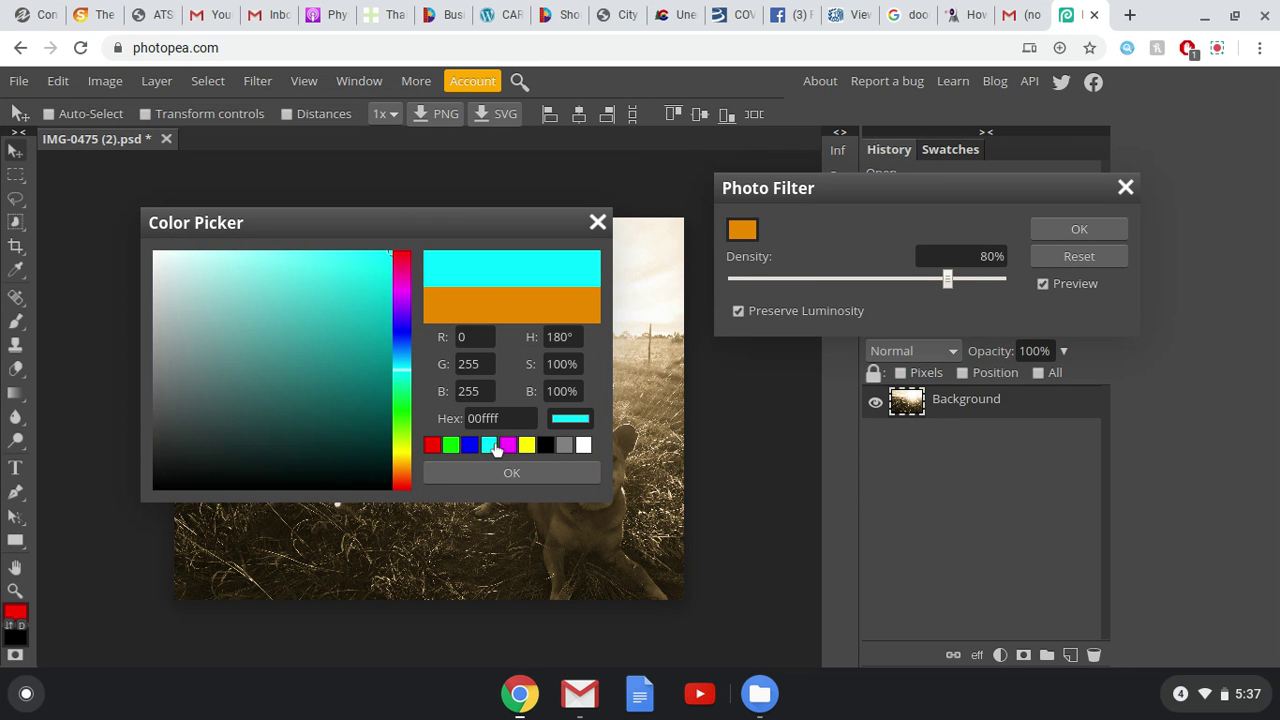
{"action": "left_click", "coordinate": [500, 478]}
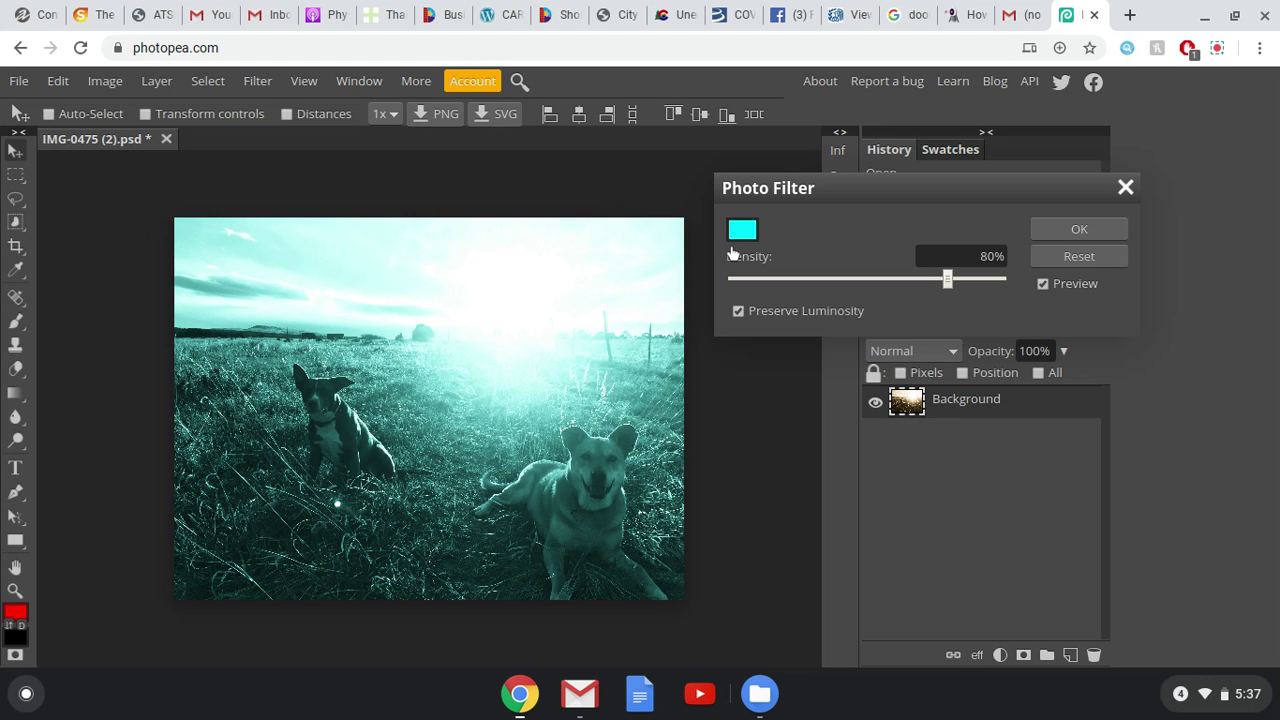
Change the photo filter colour to light orange f2a157.
{"action": "left_click", "coordinate": [745, 229]}
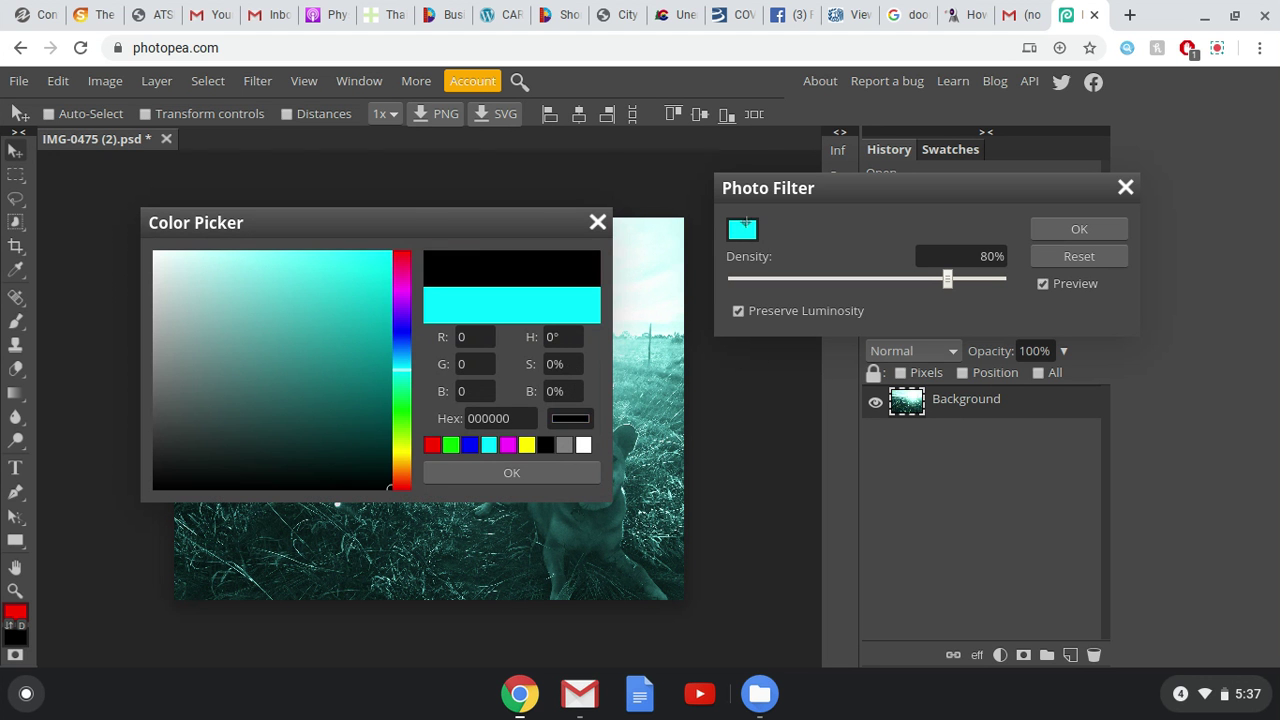
{"action": "left_click", "coordinate": [402, 442]}
{"action": "left_click", "coordinate": [405, 472]}
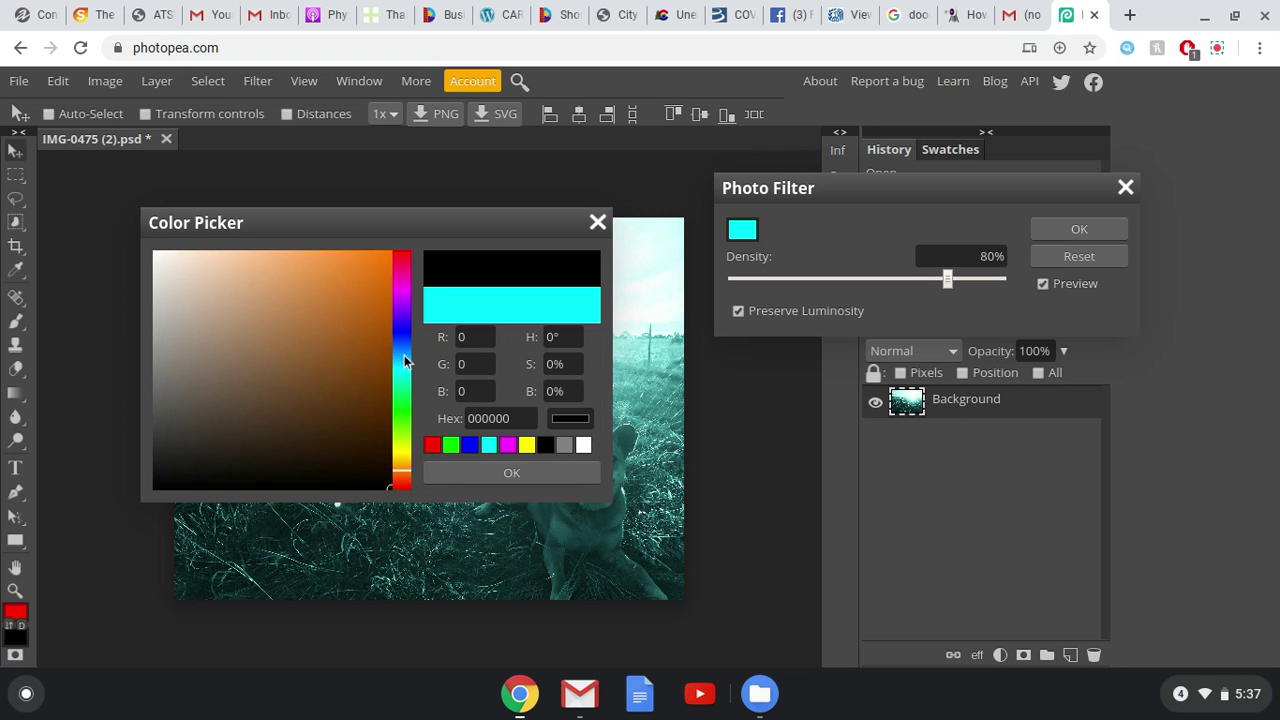
{"action": "left_click", "coordinate": [325, 266]}
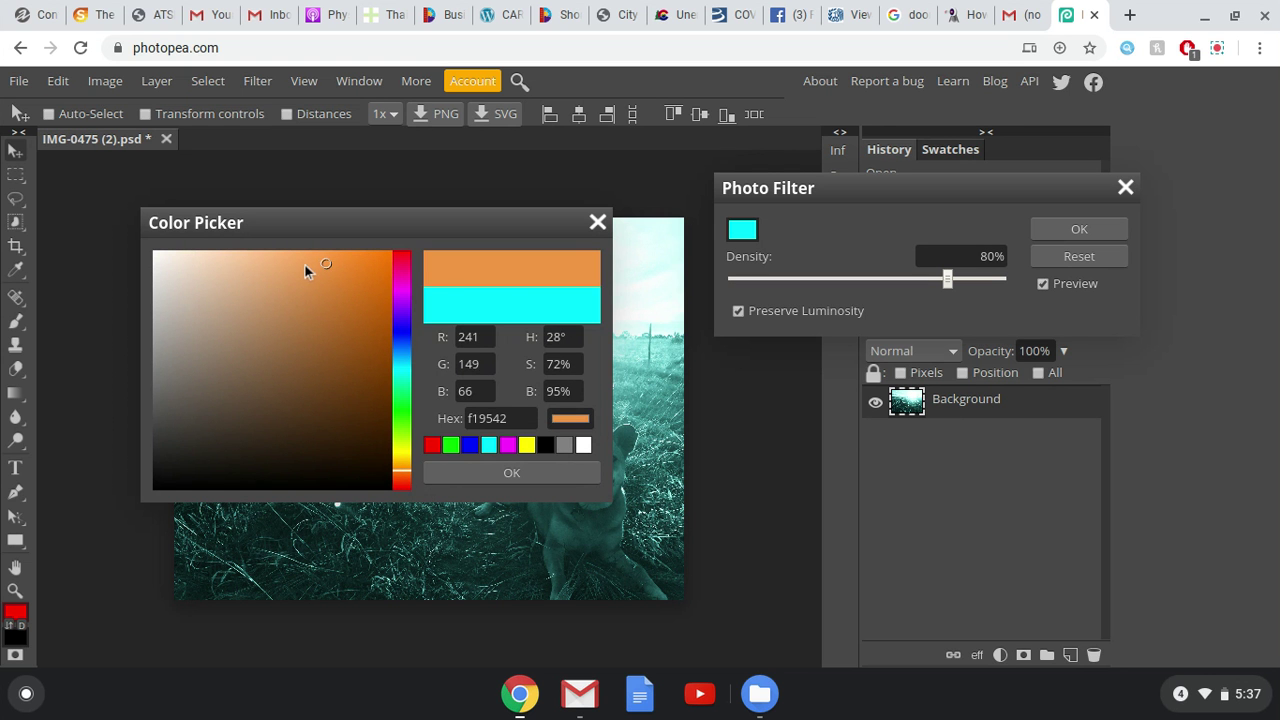
{"action": "left_click", "coordinate": [305, 264]}
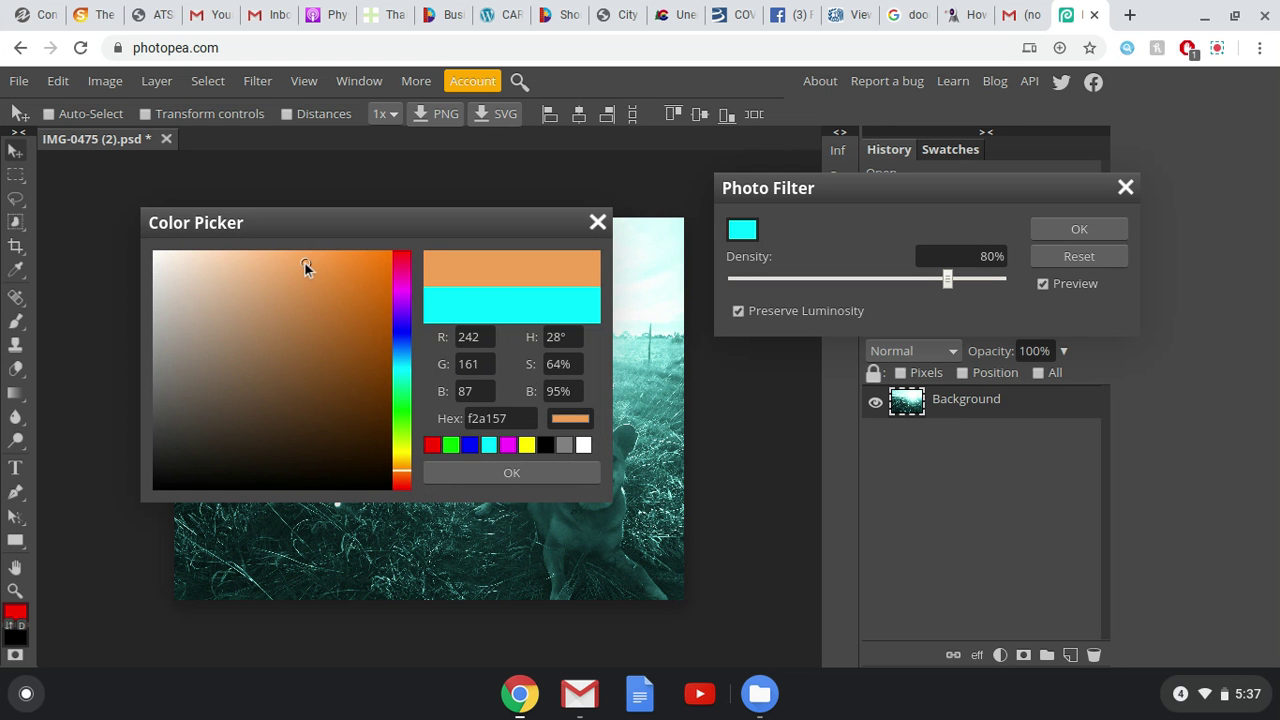
{"action": "left_click", "coordinate": [535, 484]}
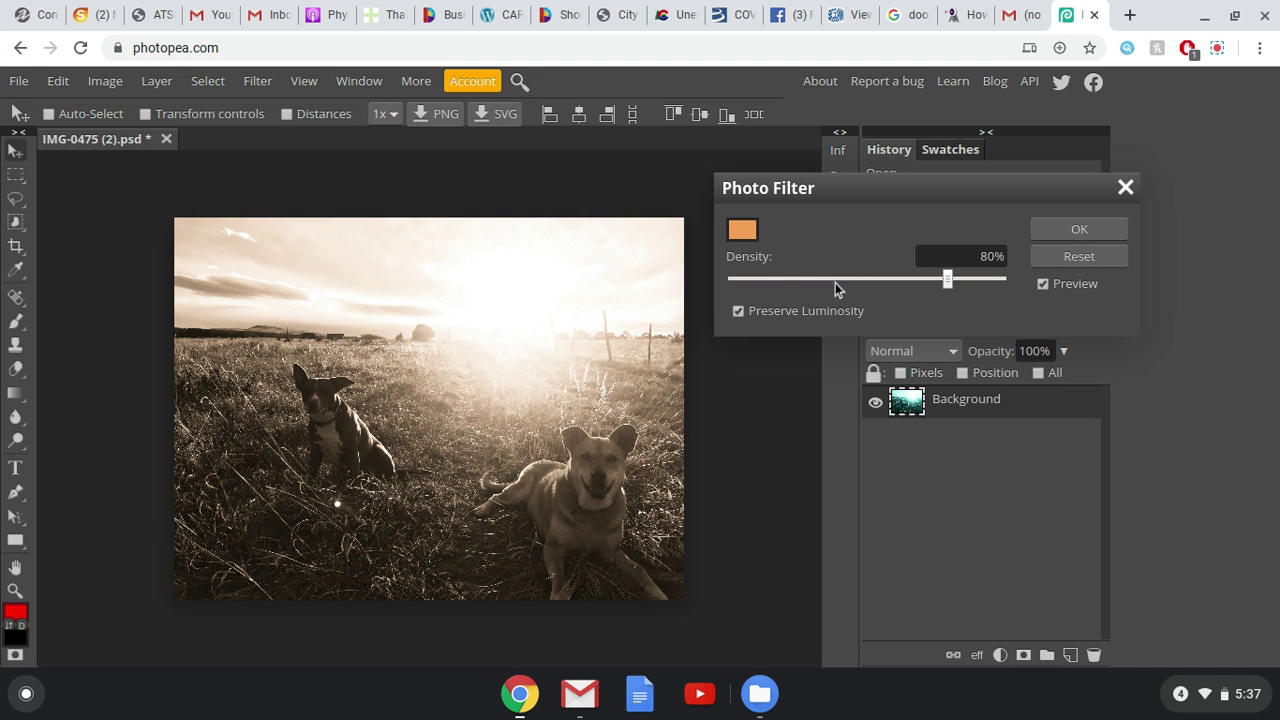
Try lower filter densities, set the density to 100%, and apply the photo filter.
{"action": "scroll", "coordinate": [835, 283], "scroll_direction": "down", "scroll_amount": 4}
{"action": "left_click_drag", "start_coordinate": [800, 281], "coordinate": [776, 285]}
{"action": "left_click", "coordinate": [793, 281]}
{"action": "left_click_drag", "start_coordinate": [820, 281], "coordinate": [1010, 285]}
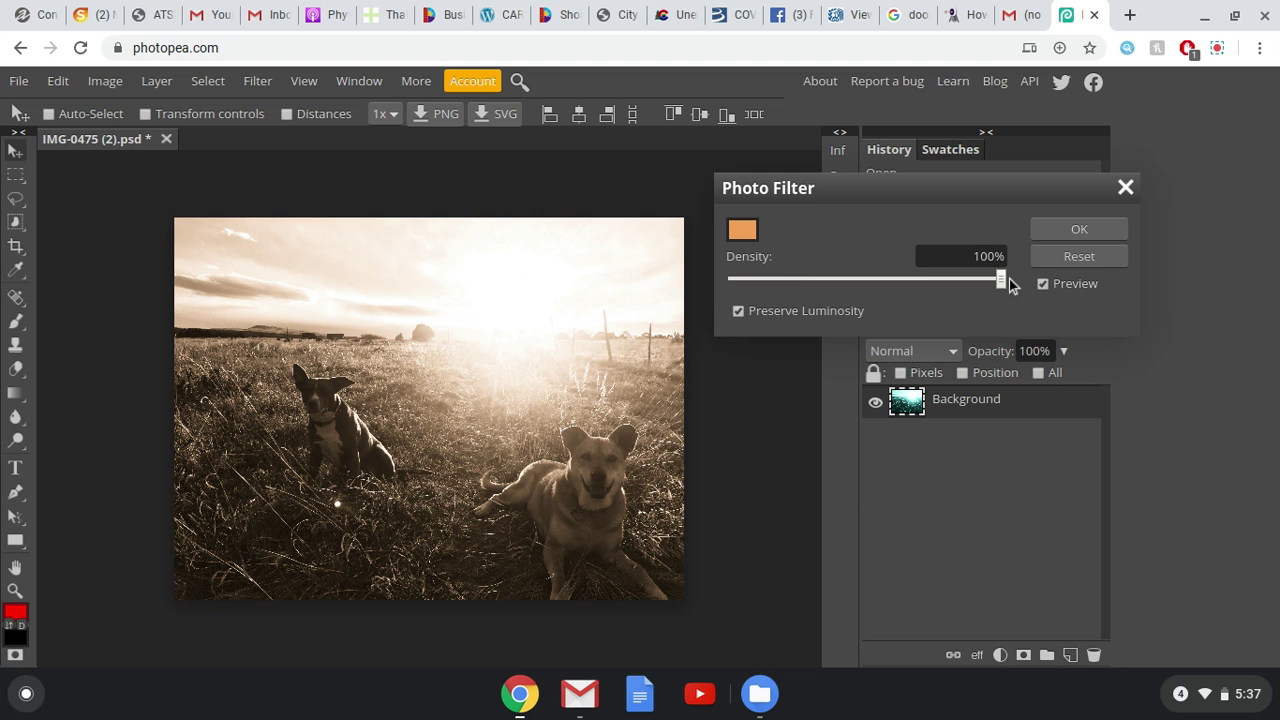
{"action": "left_click", "coordinate": [1093, 235]}
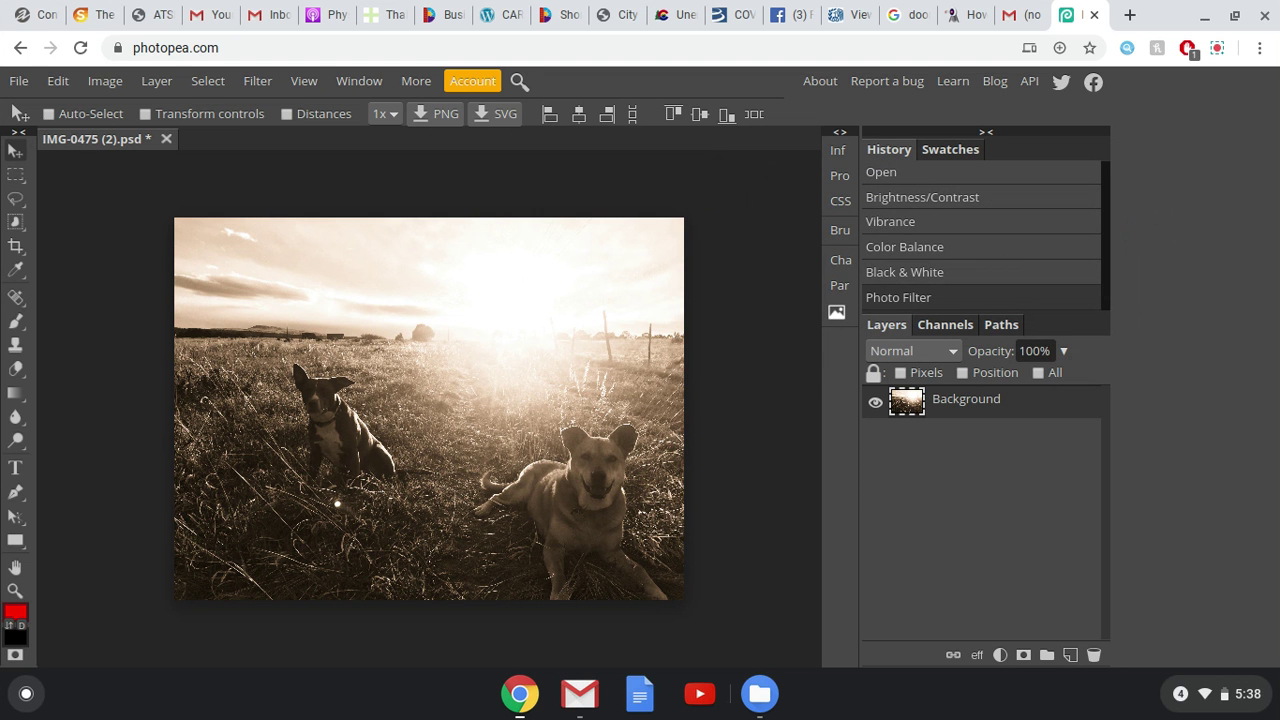
Compare the photo's Vibrance, Color Balance and Black & White history states, and return to the Photo Filter state.
{"action": "left_click", "coordinate": [918, 225]}
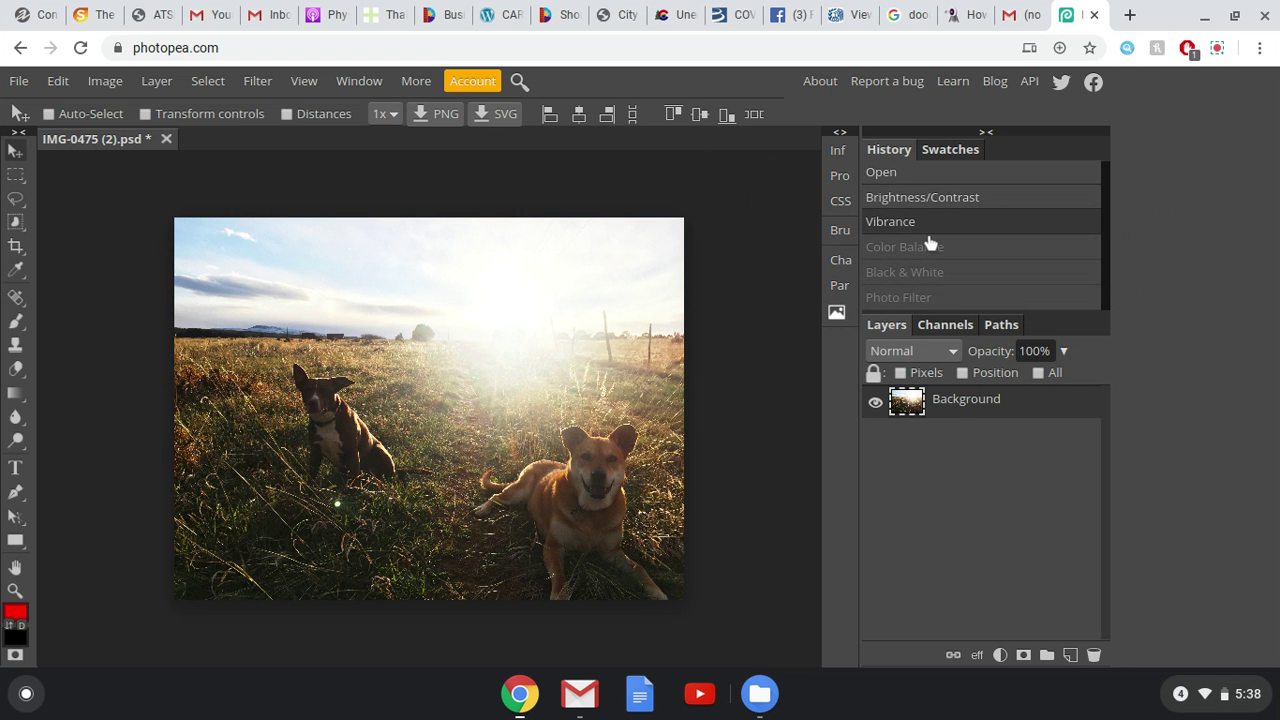
{"action": "left_click", "coordinate": [925, 252]}
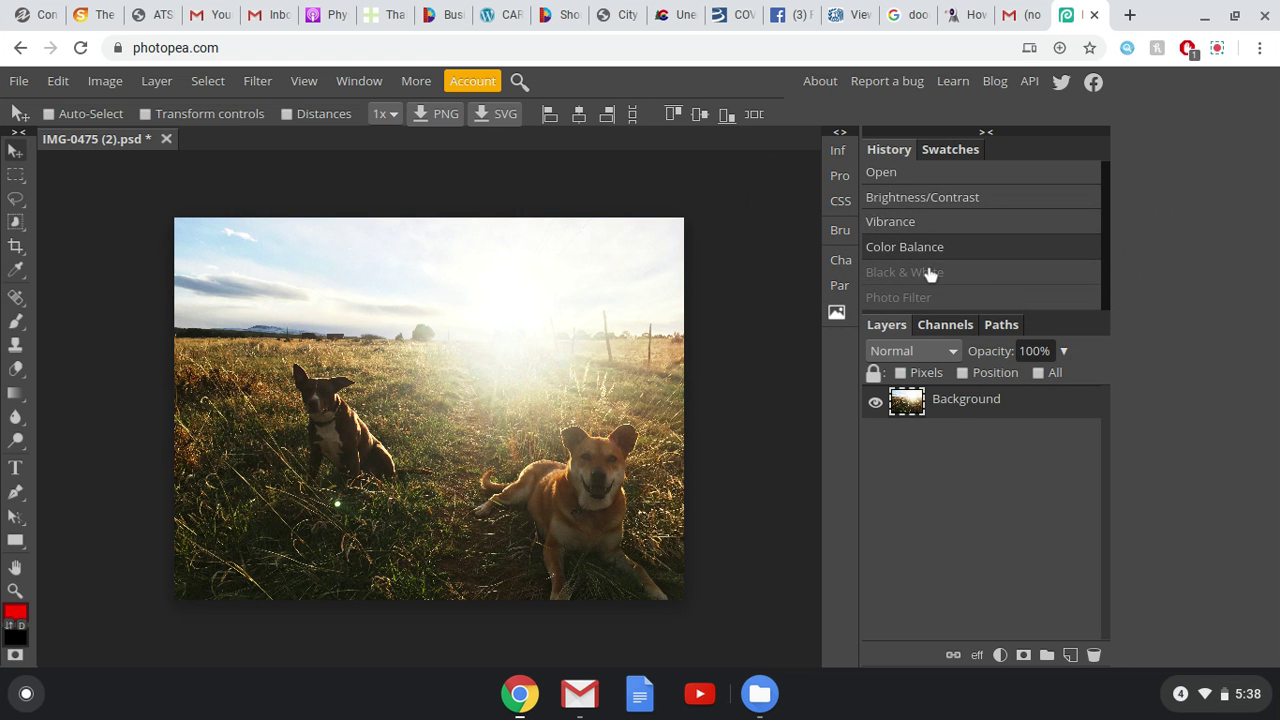
{"action": "left_click", "coordinate": [927, 273]}
{"action": "left_click", "coordinate": [918, 300]}
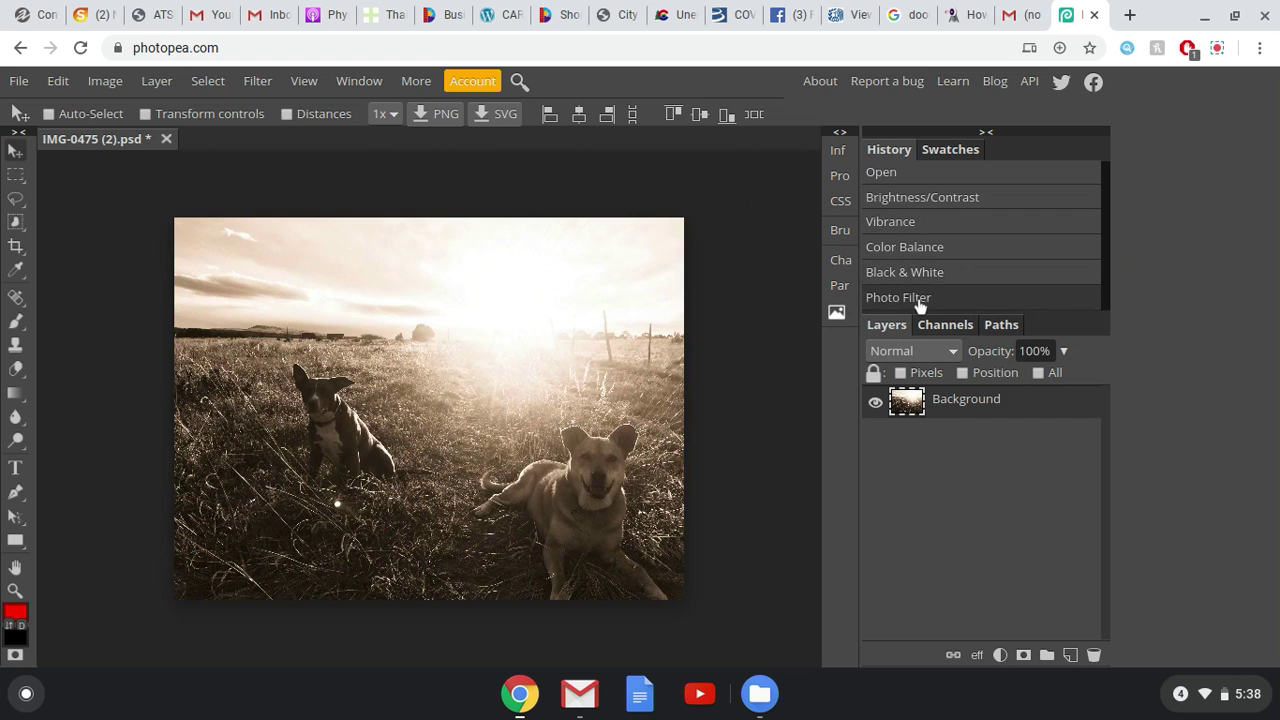
Try the Invert adjustment on the photo, and return to the Photo Filter history state.
{"action": "left_click", "coordinate": [107, 81]}
{"action": "mouse_move", "coordinate": [138, 120]}
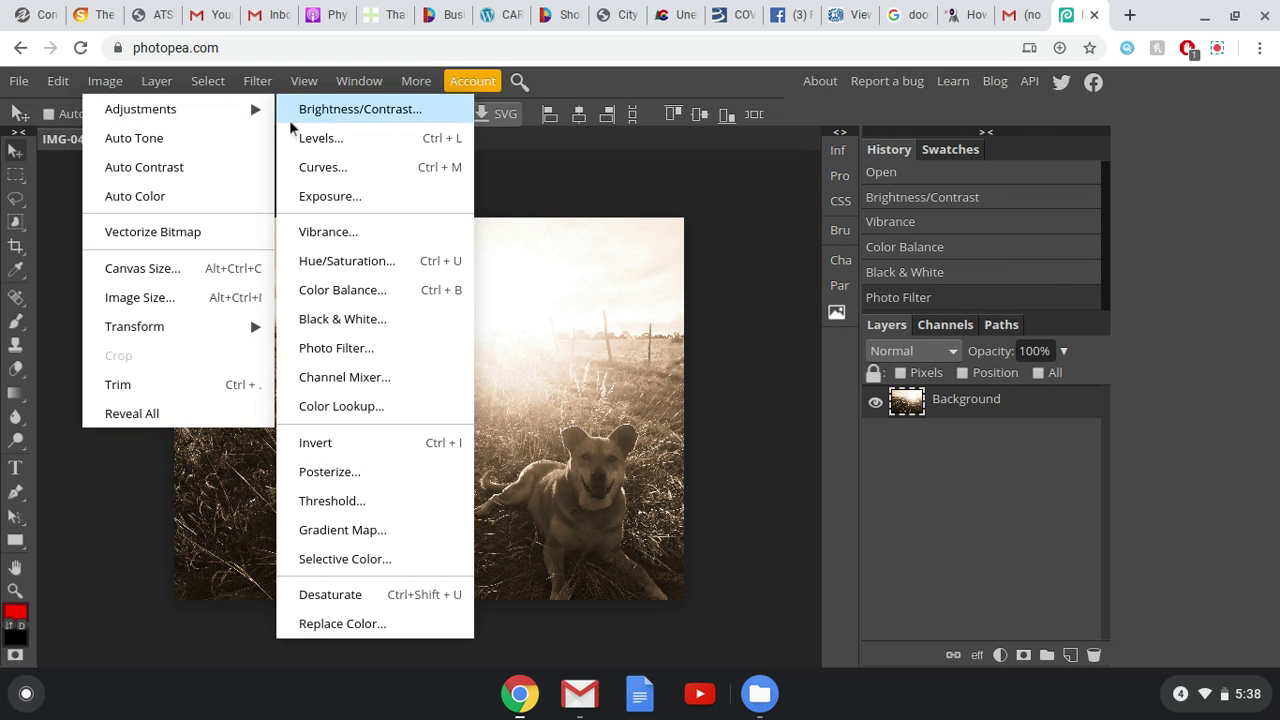
{"action": "left_click", "coordinate": [352, 447]}
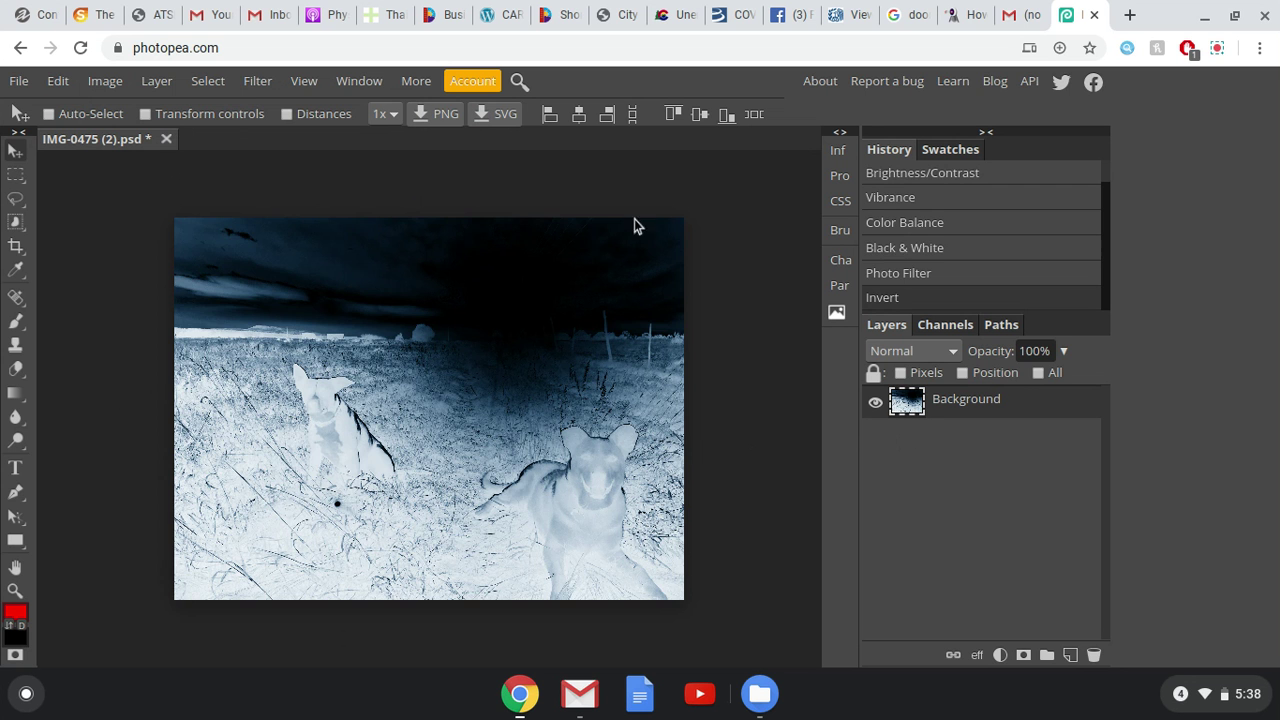
{"action": "left_click", "coordinate": [895, 275]}
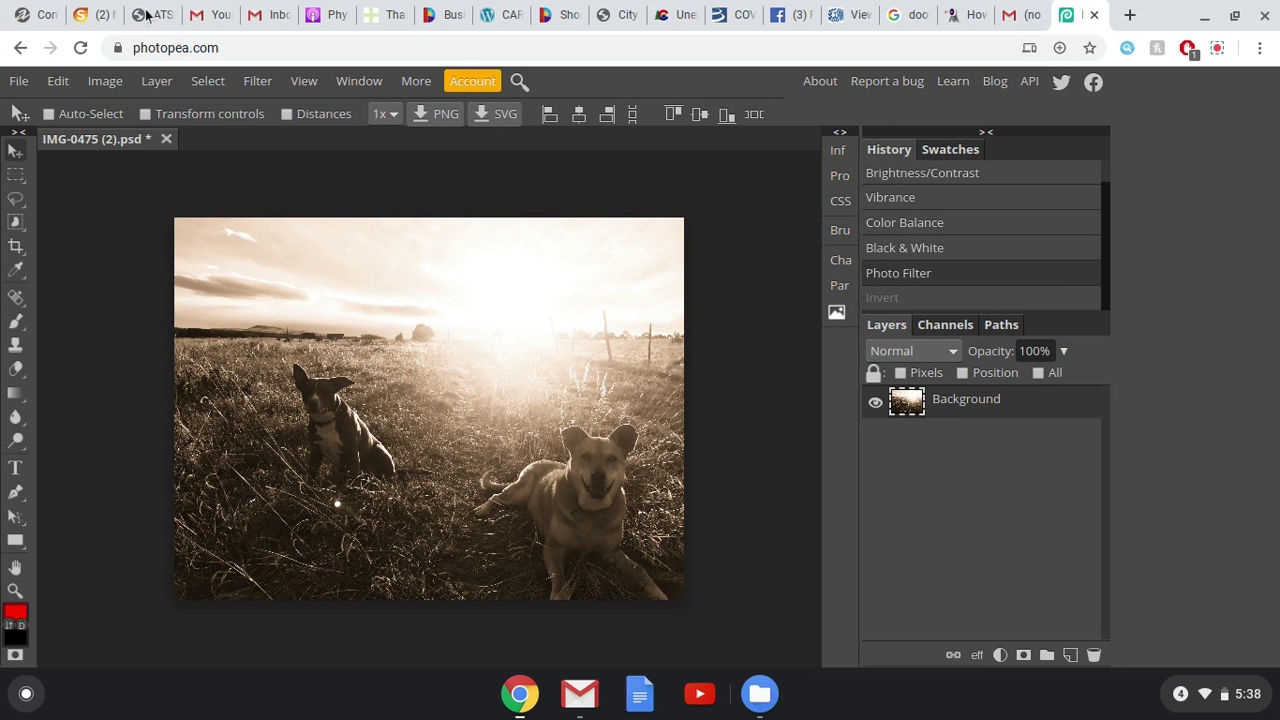
Start a Hue/Saturation adjustment on the photo and try hue values of 180, -164 and -2.
{"action": "left_click", "coordinate": [100, 80]}
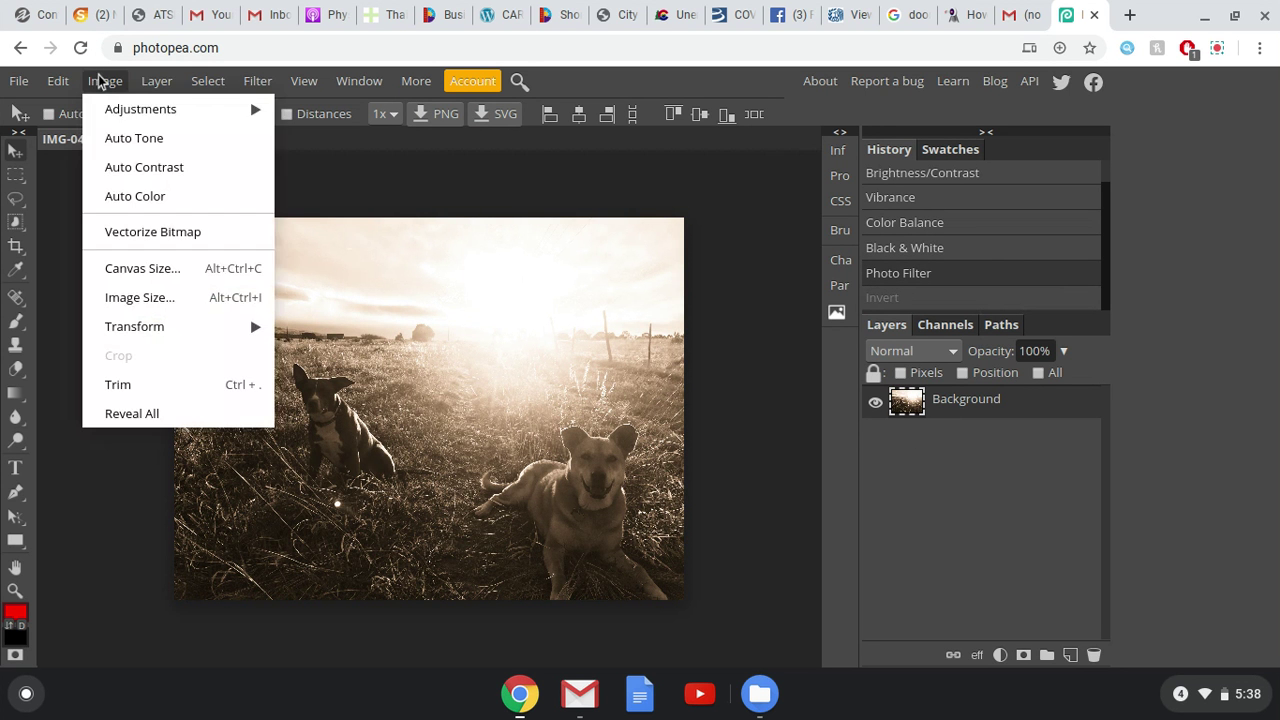
{"action": "mouse_move", "coordinate": [199, 108]}
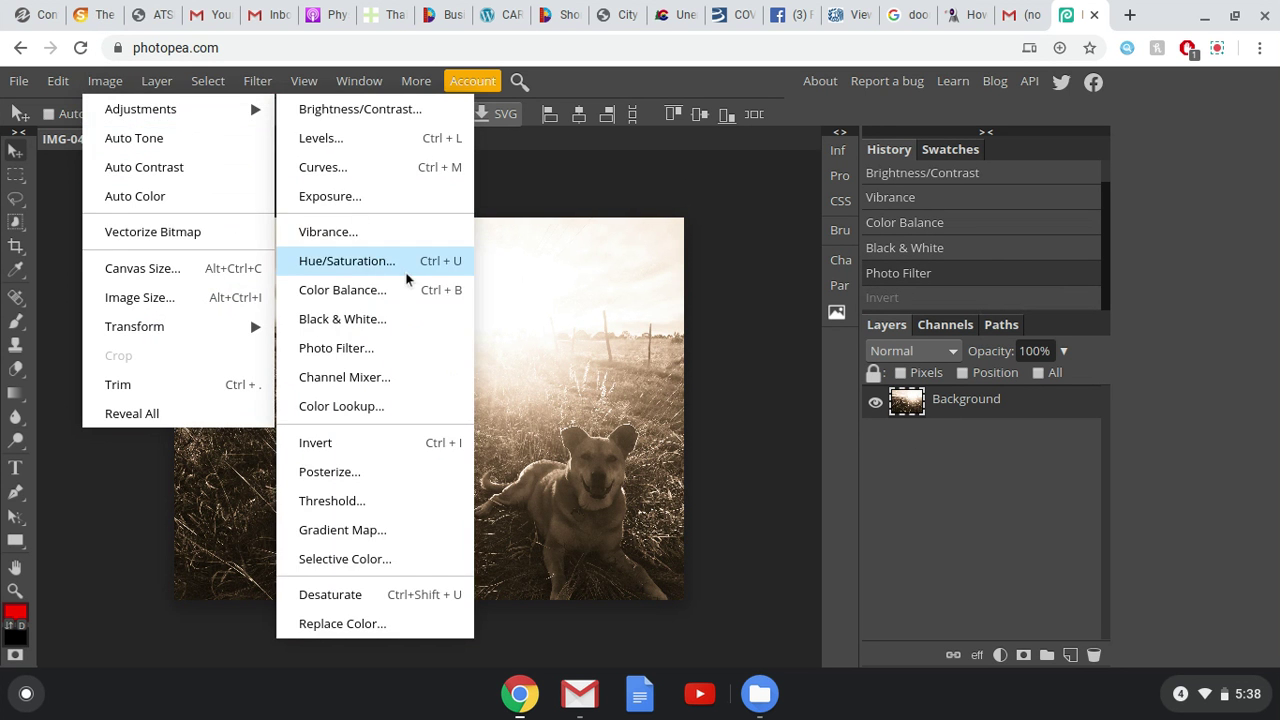
{"action": "key", "text": "ctrl+u"}
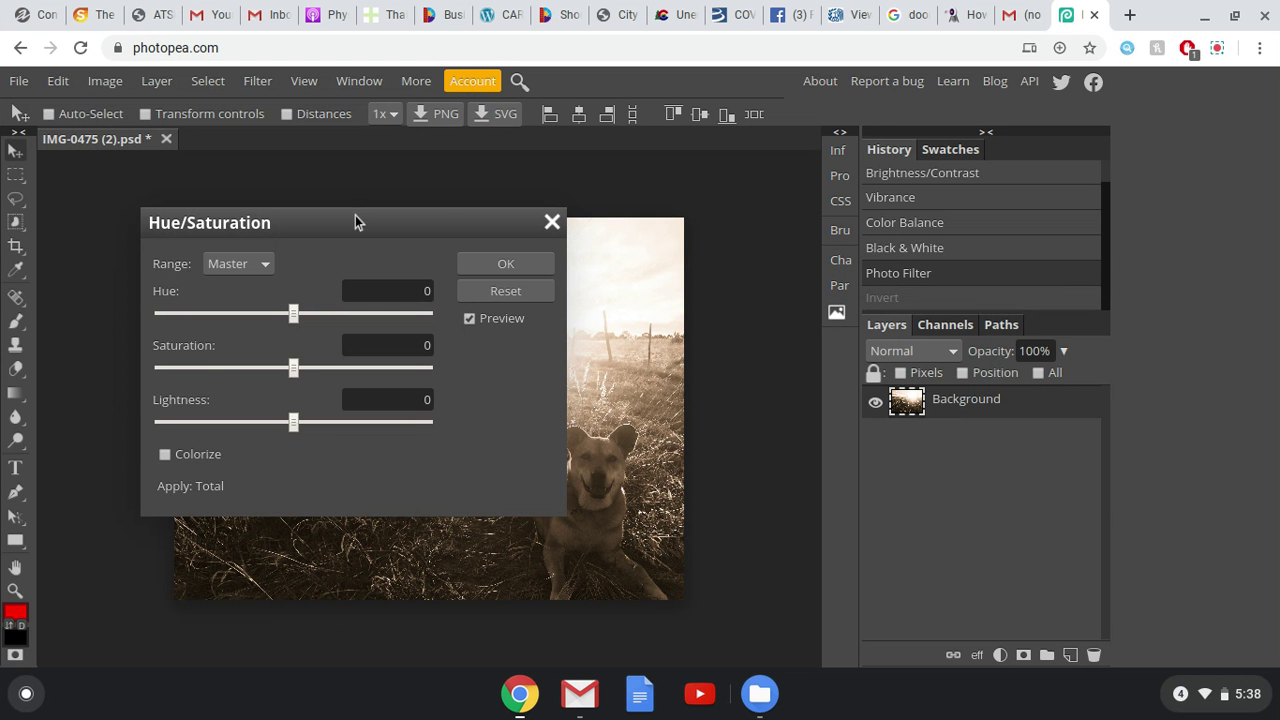
{"action": "left_click_drag", "start_coordinate": [355, 215], "coordinate": [1015, 174]}
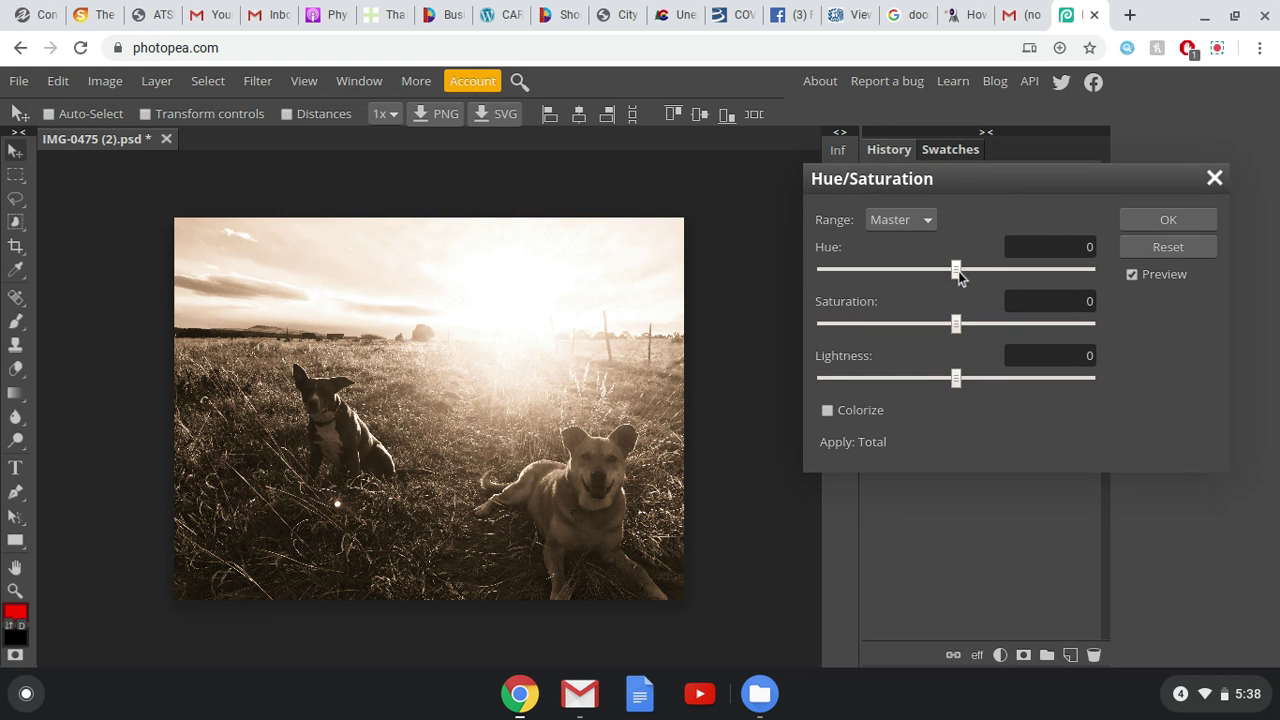
{"action": "left_click_drag", "start_coordinate": [1043, 271], "coordinate": [1107, 274]}
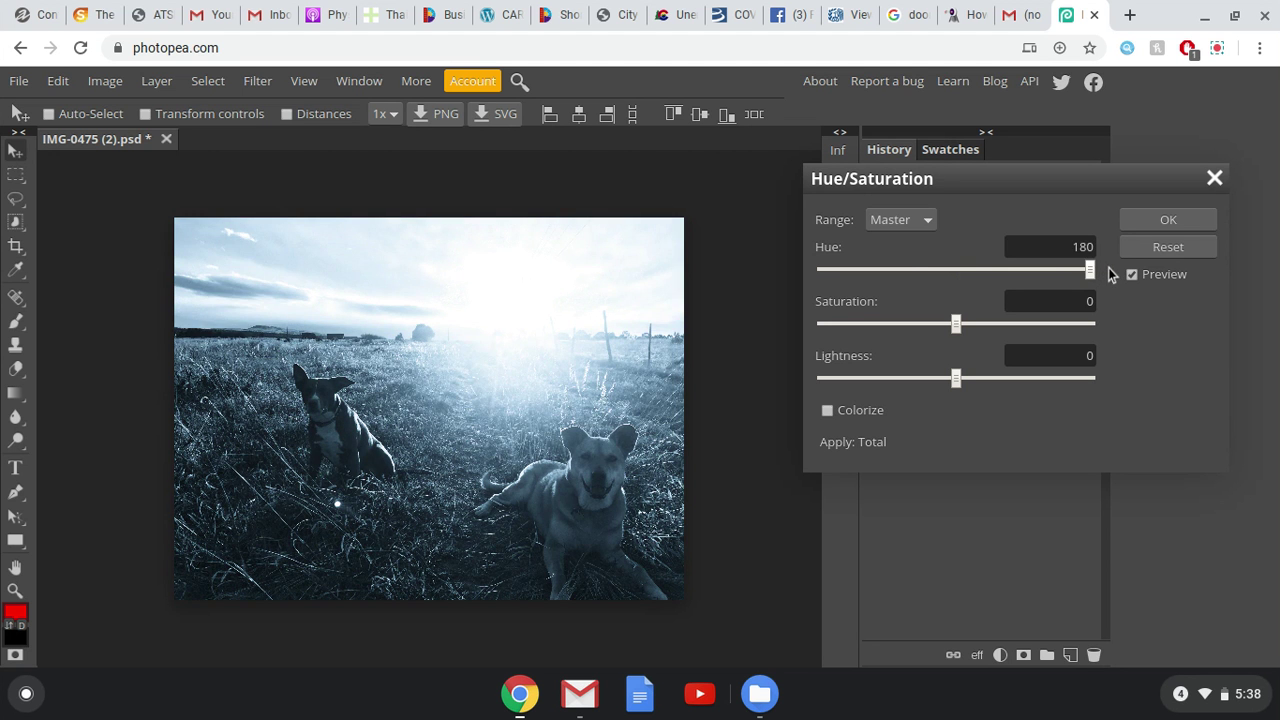
{"action": "left_click_drag", "start_coordinate": [898, 269], "coordinate": [833, 272]}
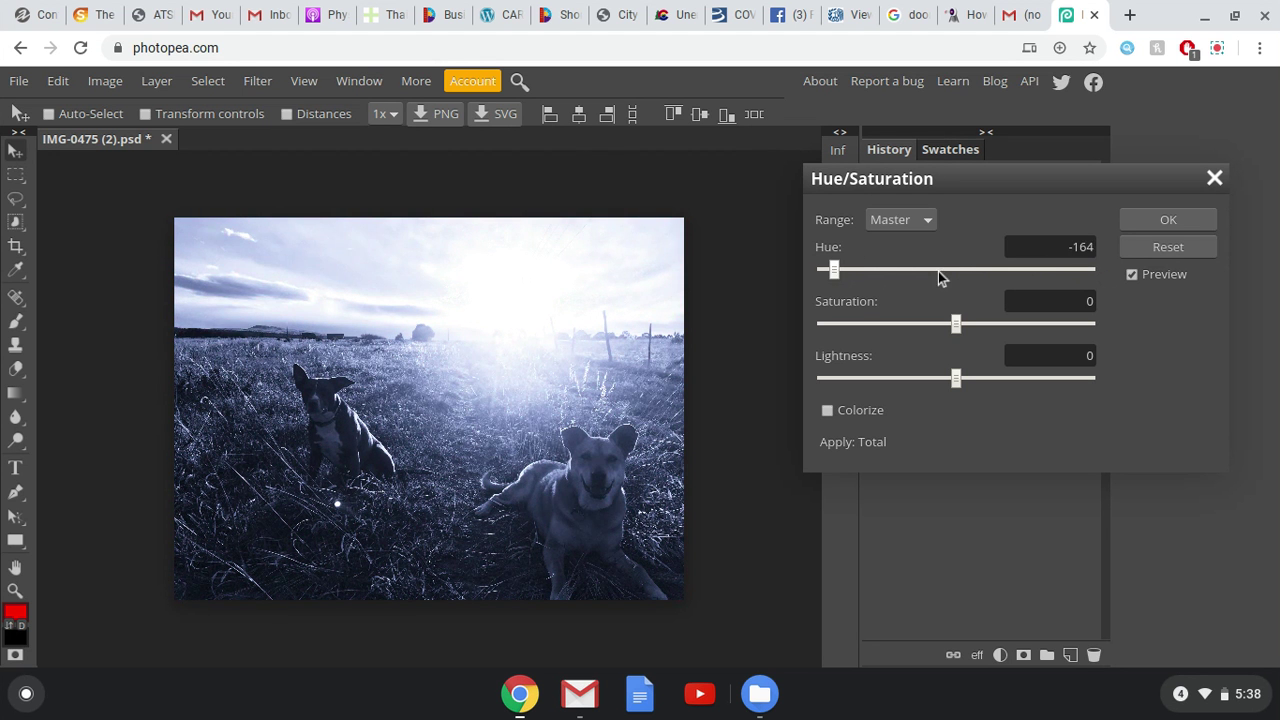
{"action": "left_click_drag", "start_coordinate": [938, 271], "coordinate": [954, 272]}
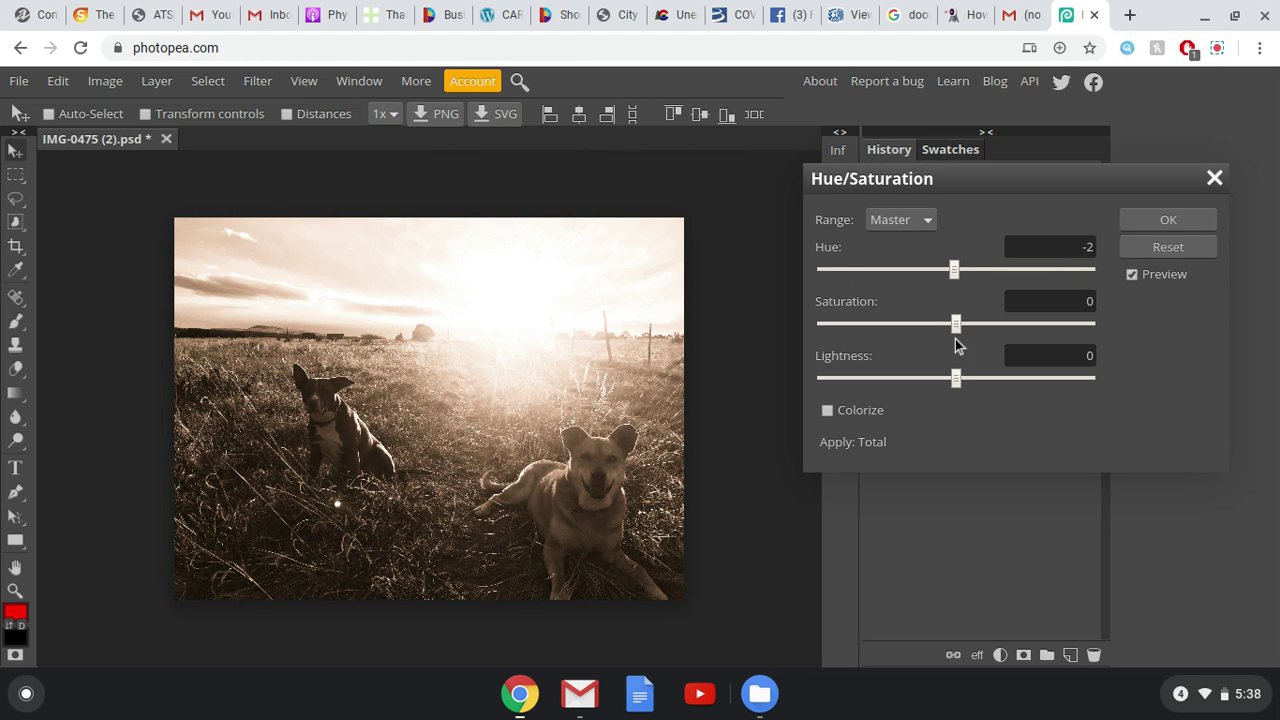
Try lightness values of -76 and -2, and discard the Hue/Saturation adjustment.
{"action": "left_click_drag", "start_coordinate": [968, 378], "coordinate": [854, 376]}
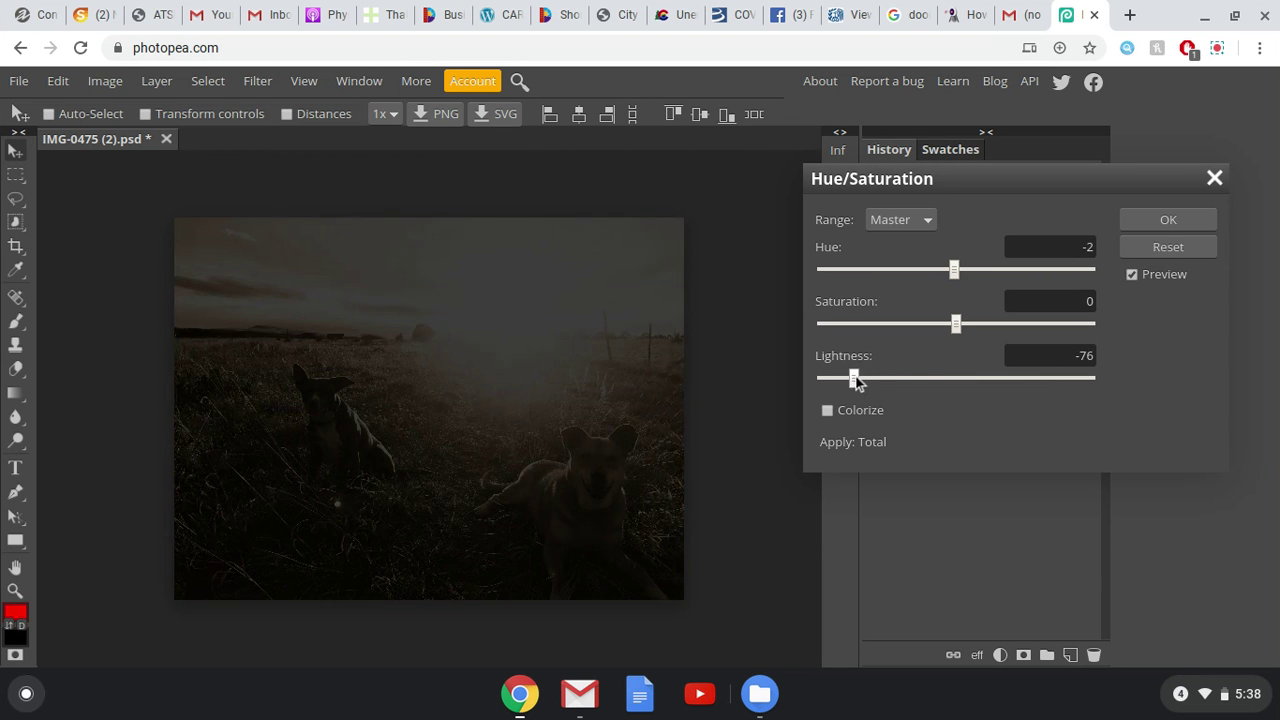
{"action": "left_click", "coordinate": [953, 380]}
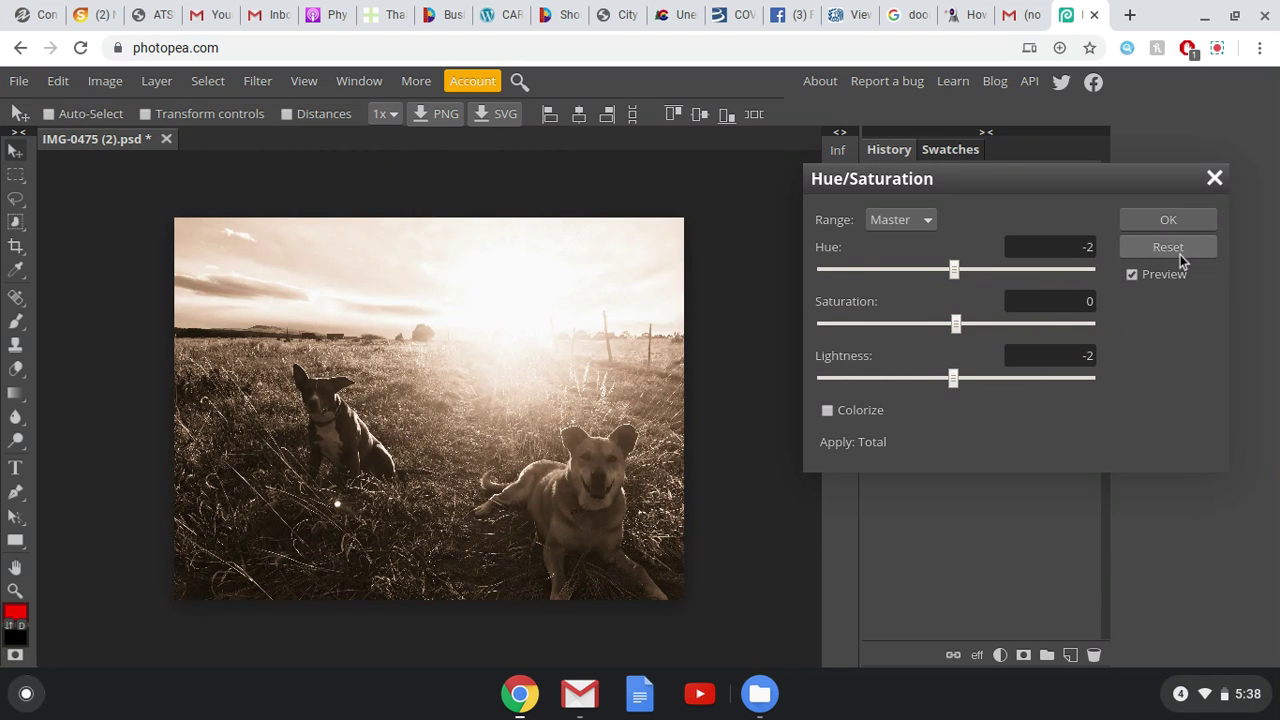
{"action": "left_click", "coordinate": [1215, 181]}
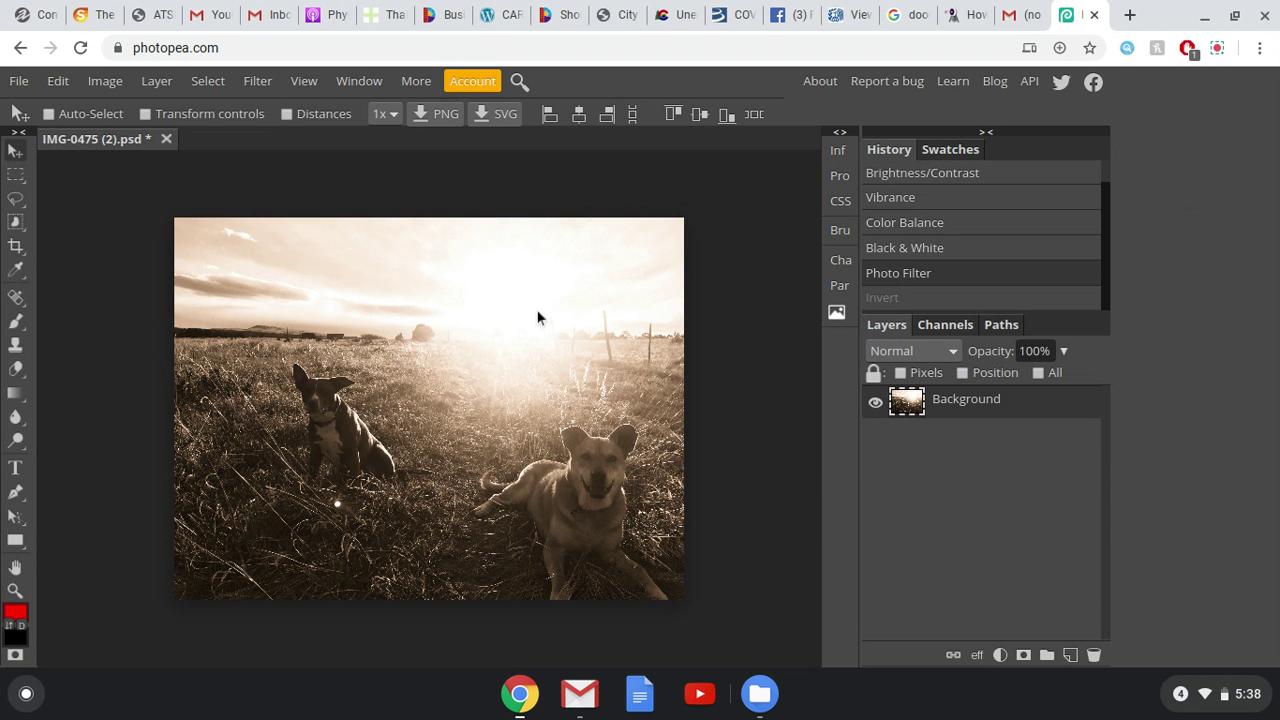
Save the edited photo as a PSD file and export a JPG copy at 70% quality.
{"action": "left_click", "coordinate": [24, 86]}
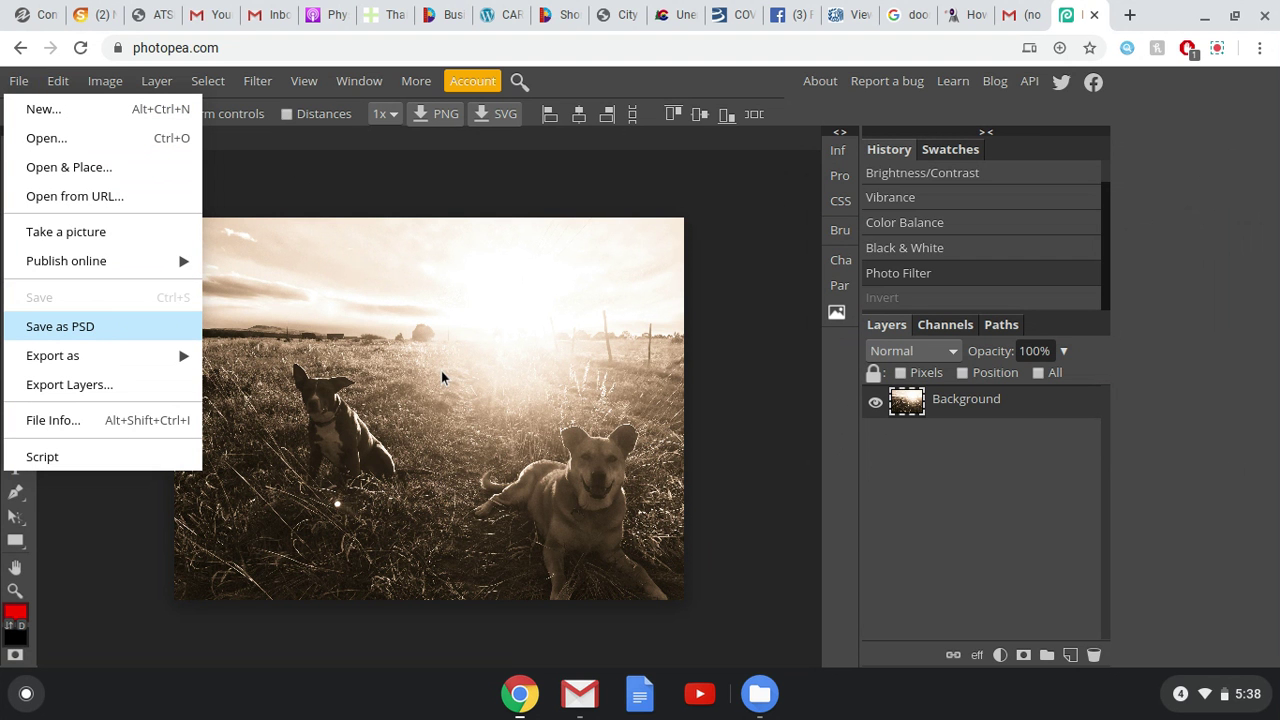
{"action": "left_click", "coordinate": [60, 326]}
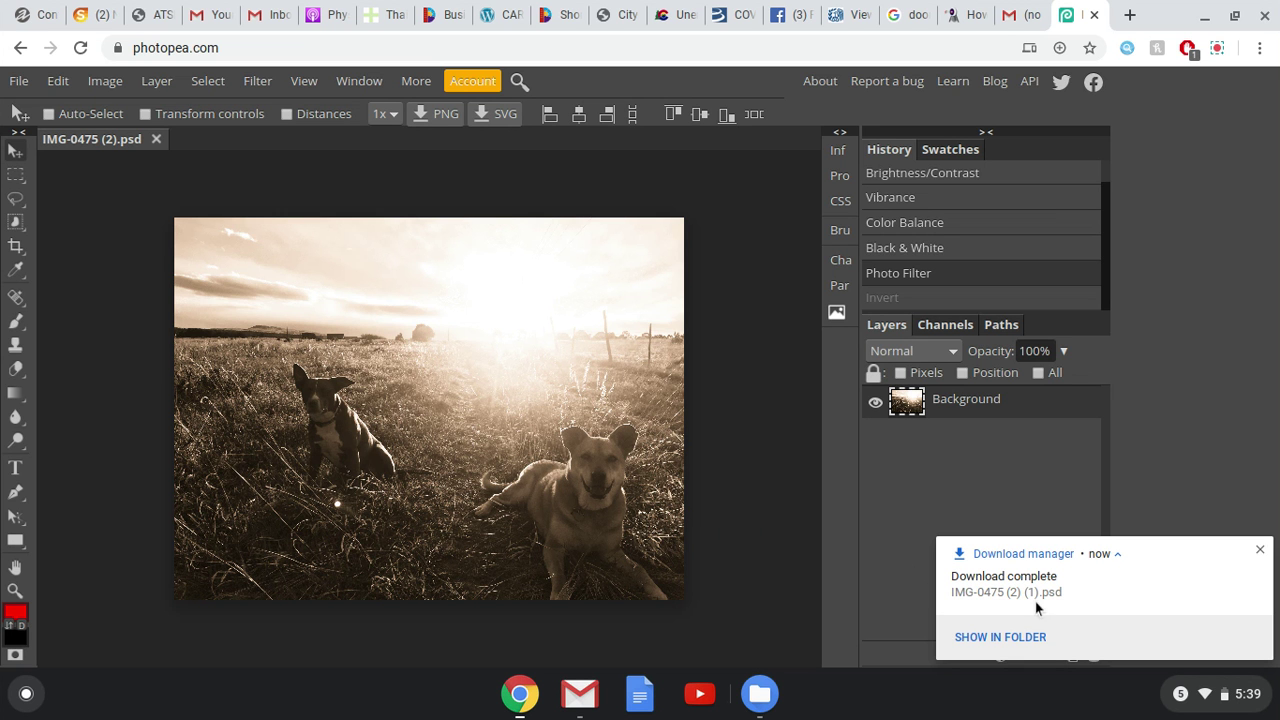
{"action": "left_click", "coordinate": [22, 86]}
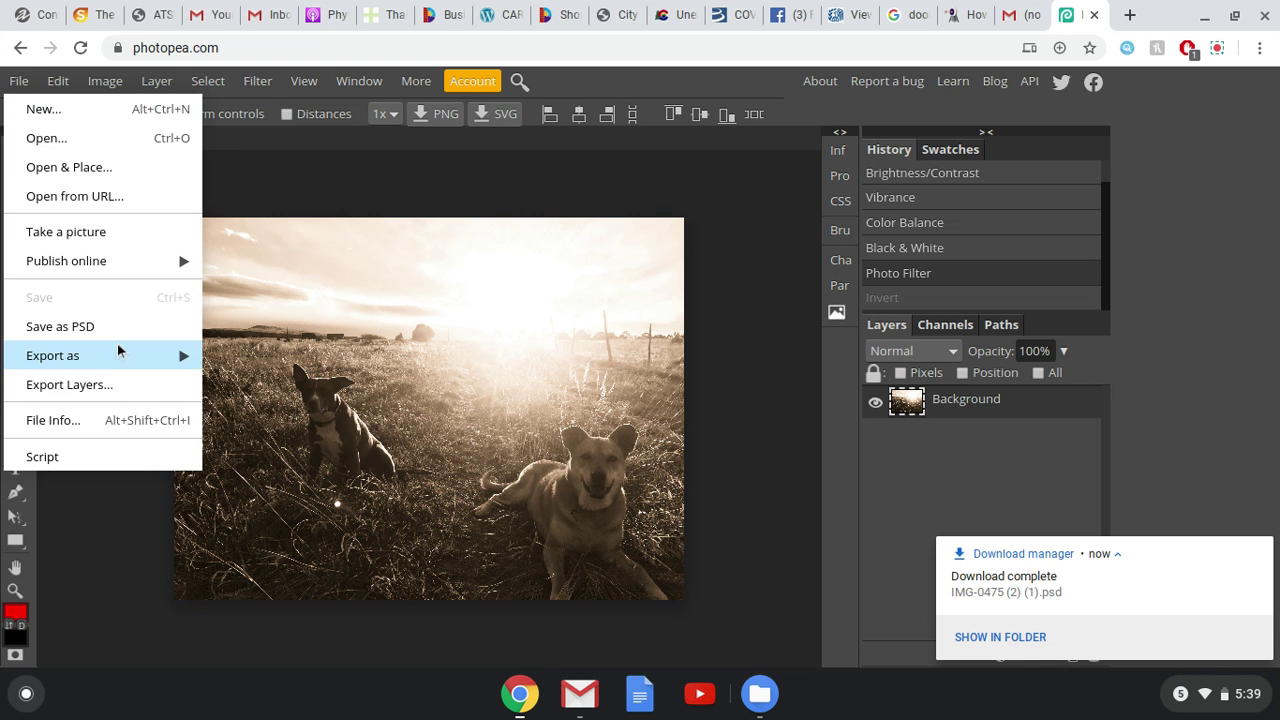
{"action": "mouse_move", "coordinate": [120, 355]}
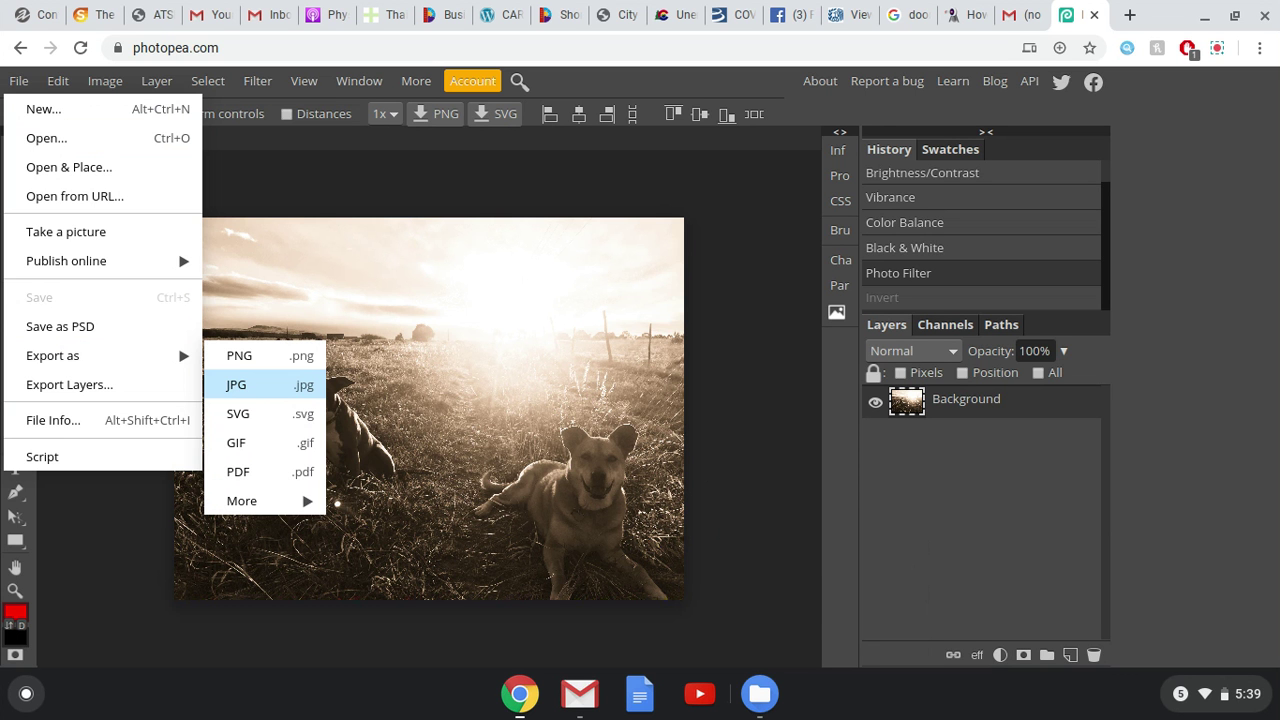
{"action": "left_click", "coordinate": [236, 384]}
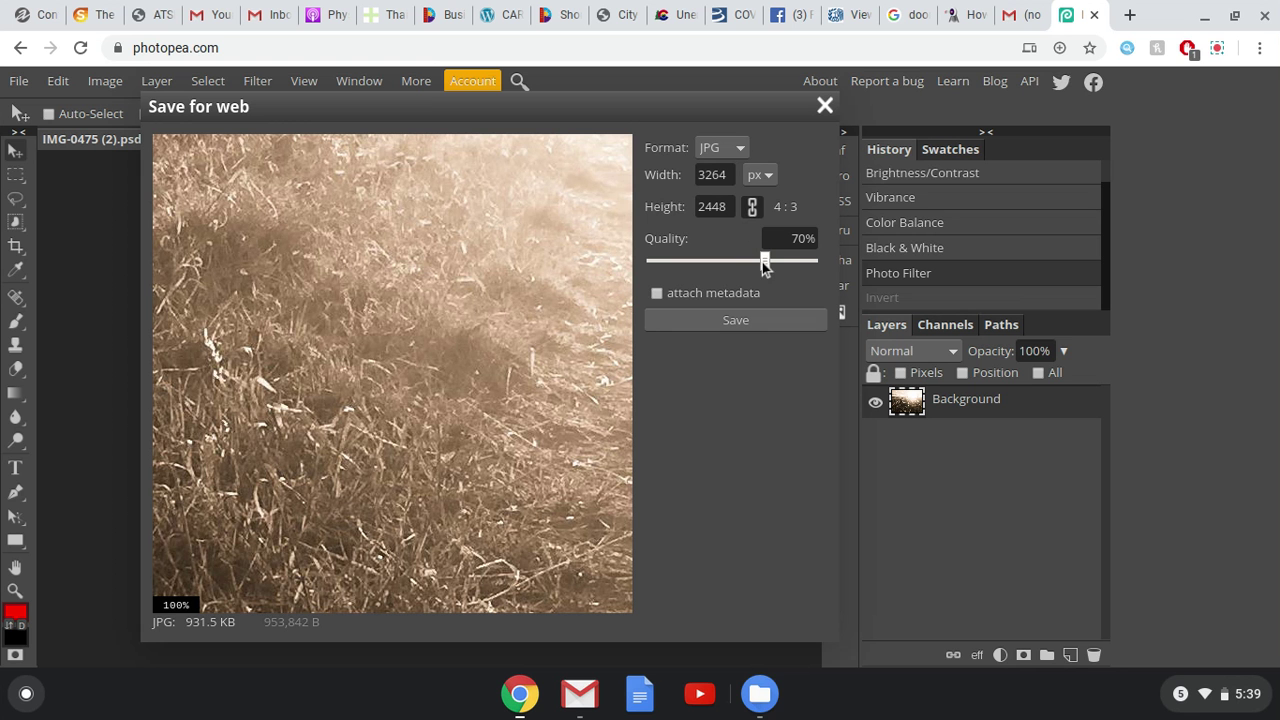
{"action": "left_click", "coordinate": [738, 320]}
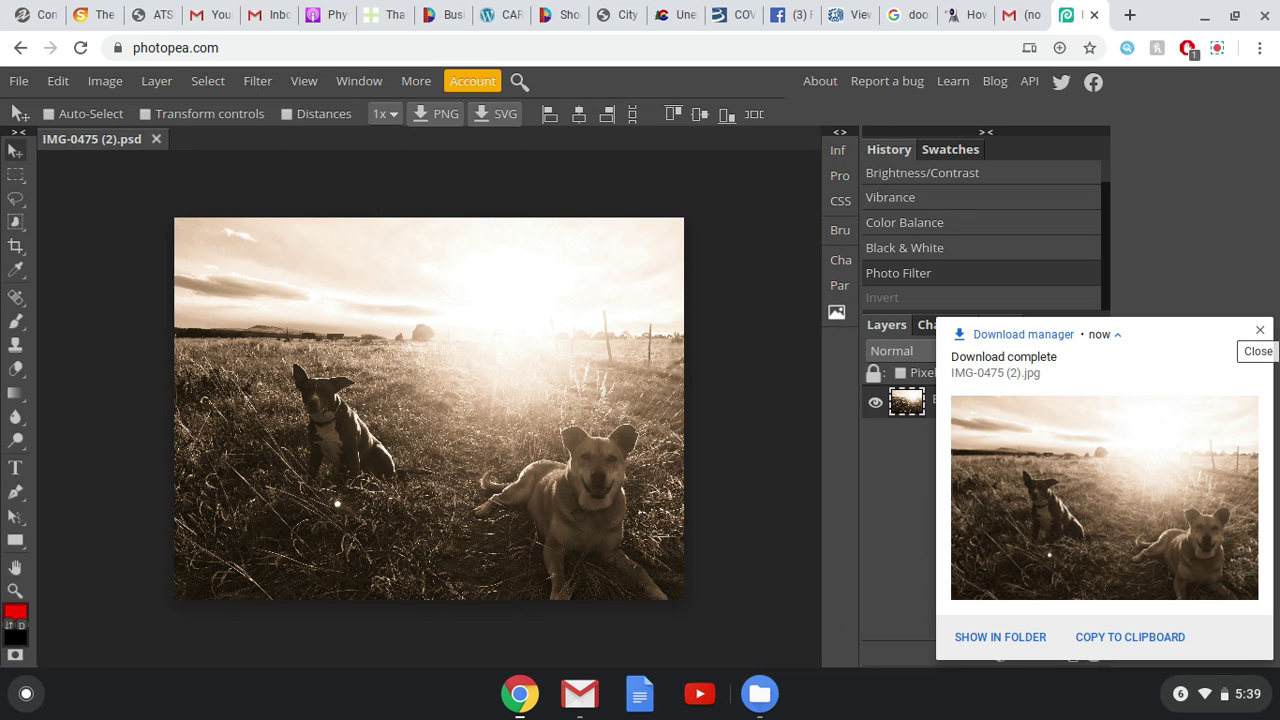
{"action": "left_click", "coordinate": [1260, 330]}
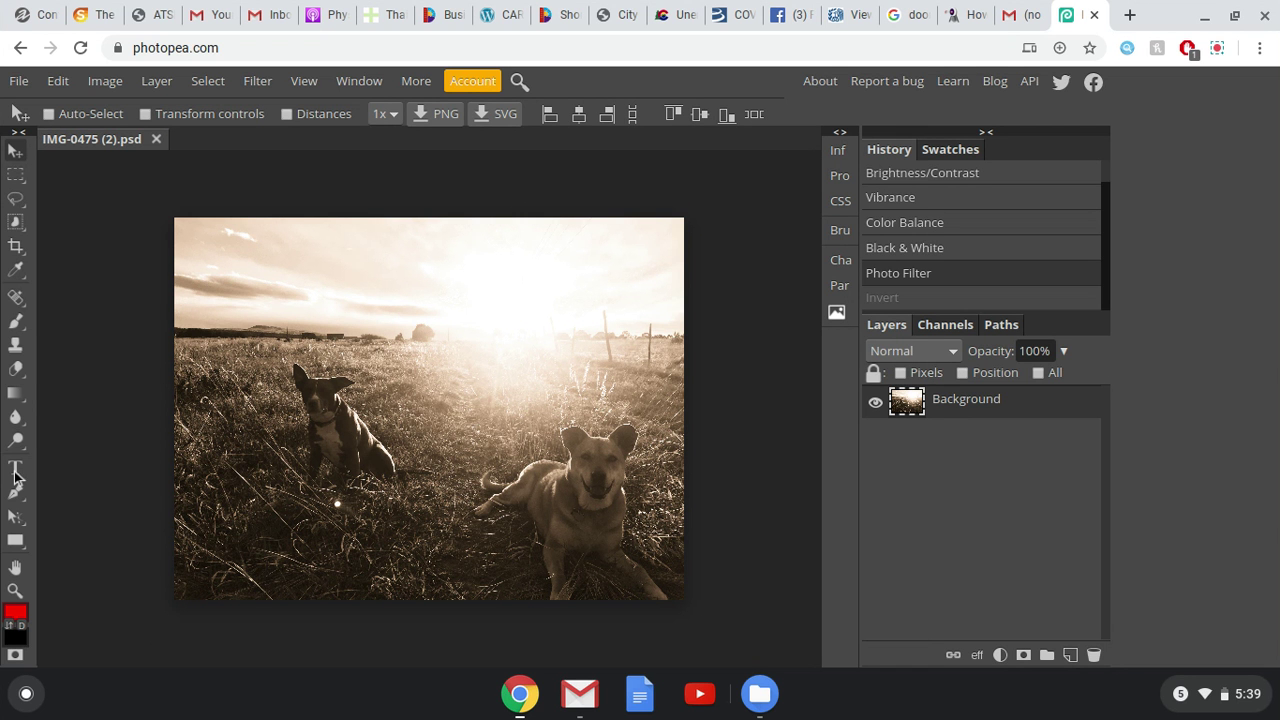
{"action": "left_click", "coordinate": [105, 82]}
{"action": "mouse_move", "coordinate": [140, 109]}
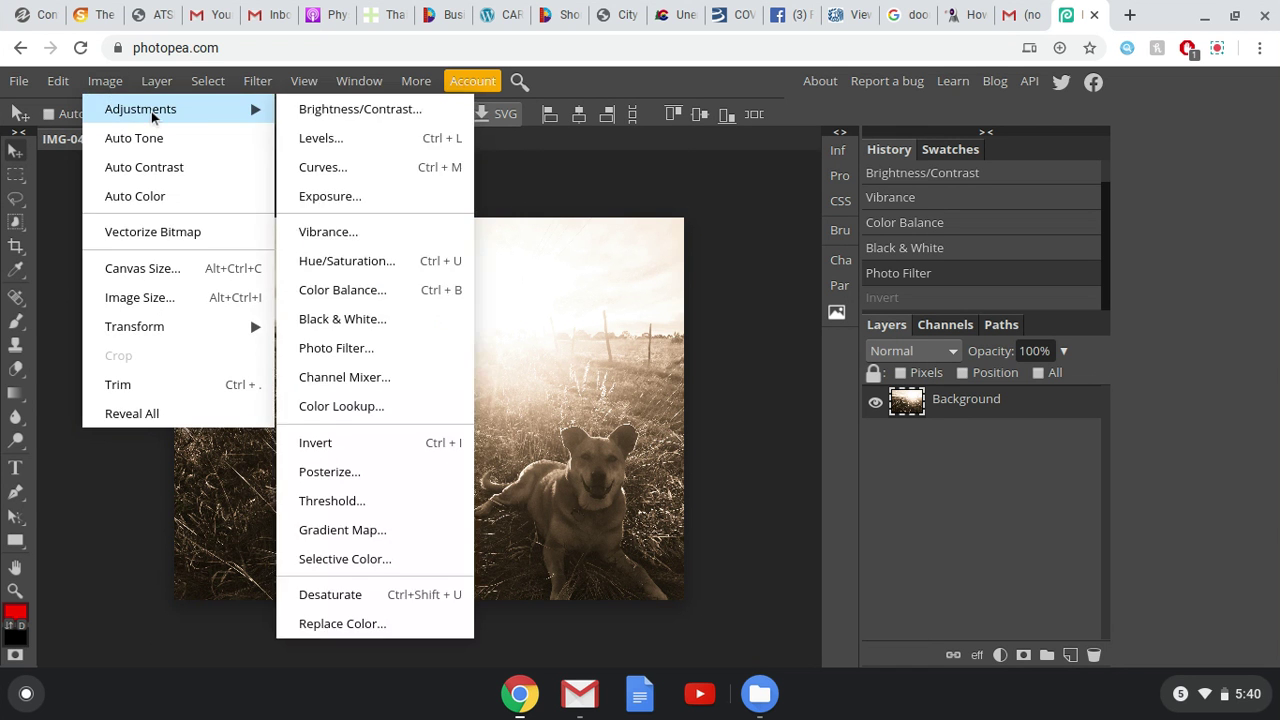
{"action": "left_click", "coordinate": [113, 86]}
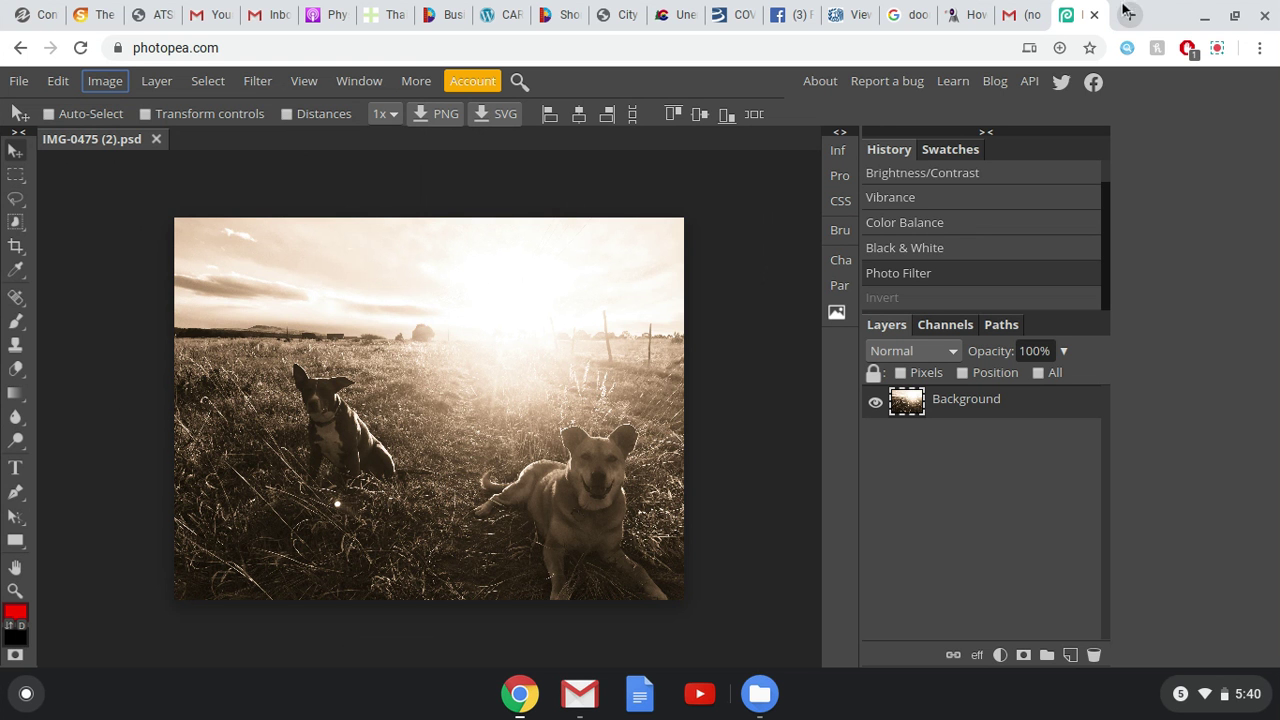
{"action": "left_click", "coordinate": [1219, 52]}
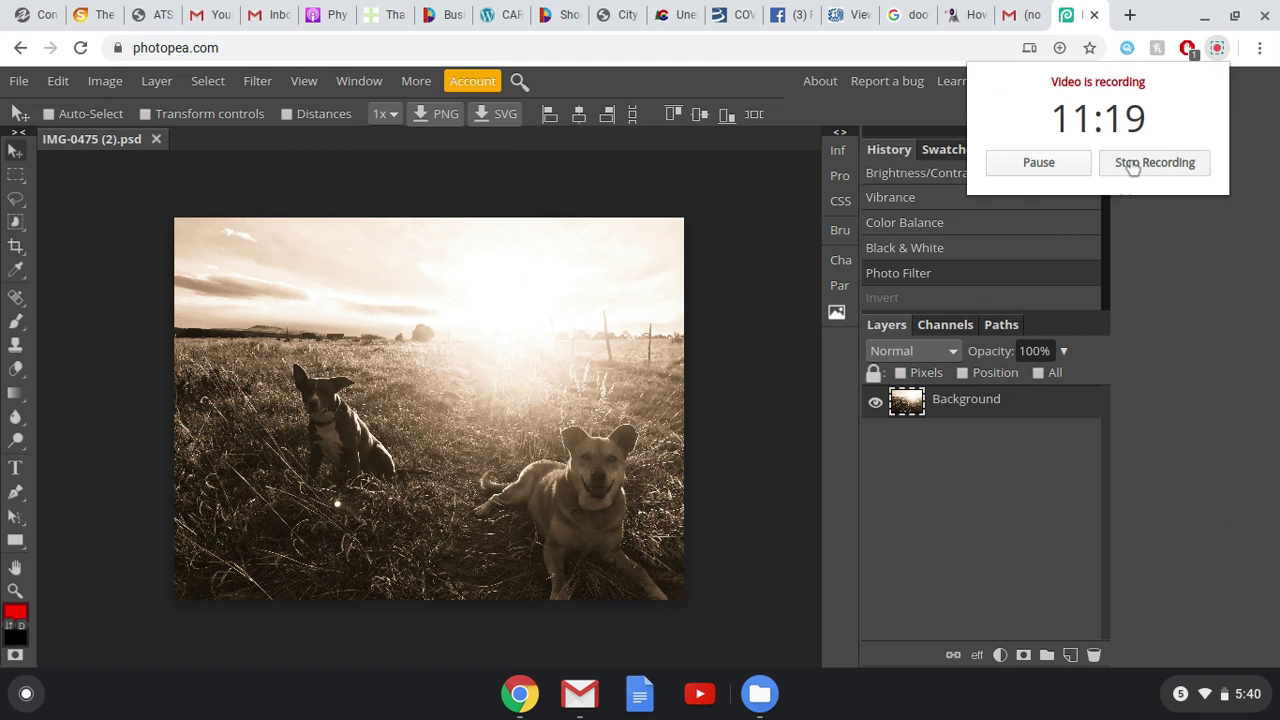